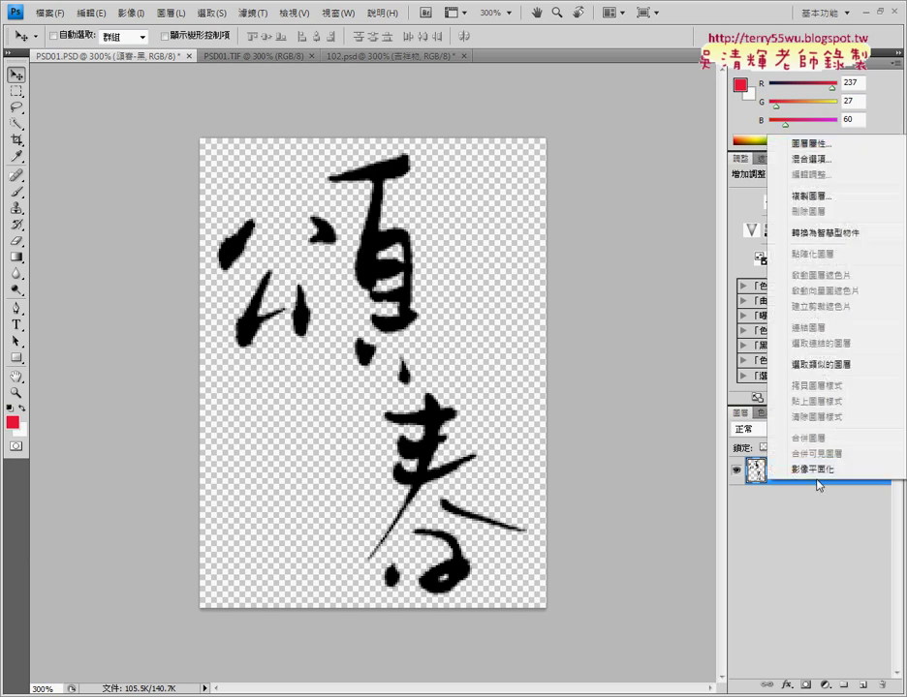
- Duplicate the 頌春-黑 layer as a new layer named 頌春-白
left_click(779, 193)
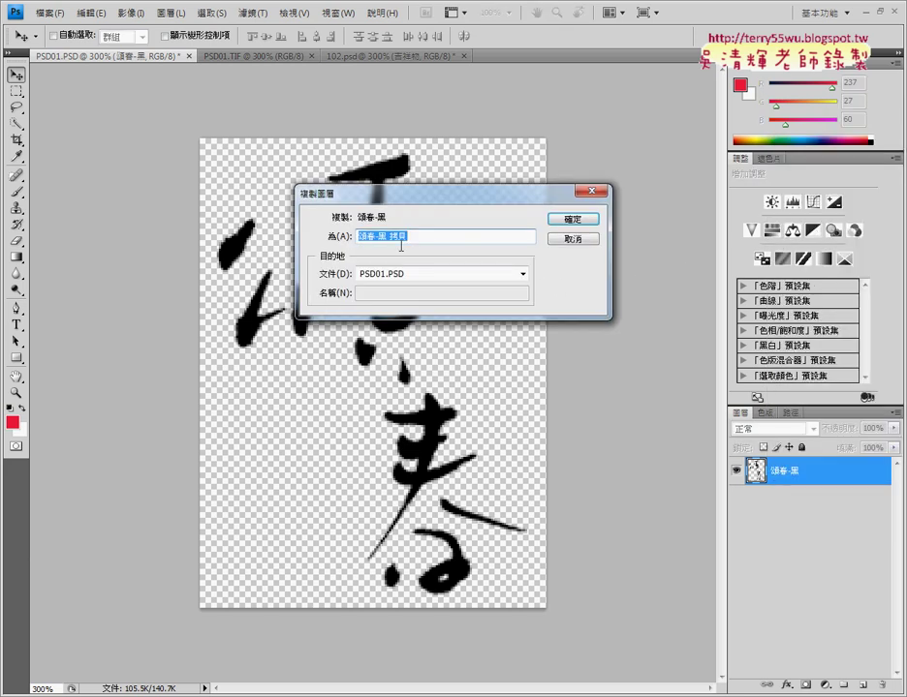
type("頌春-b")
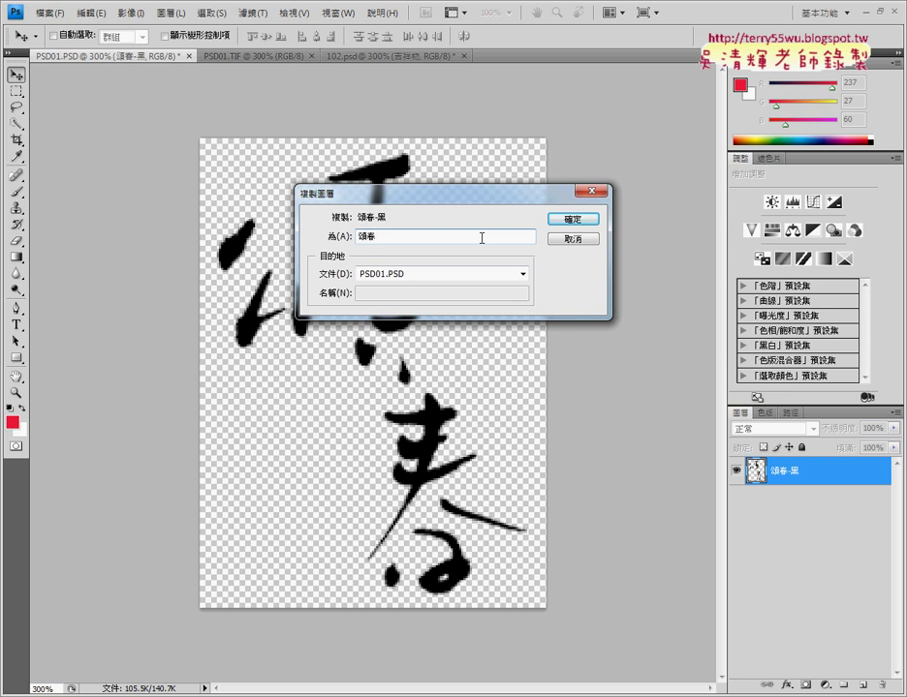
key("ctrl+a")
type("白")
key("ctrl+z")
key("End")
type("白")
key("Return")
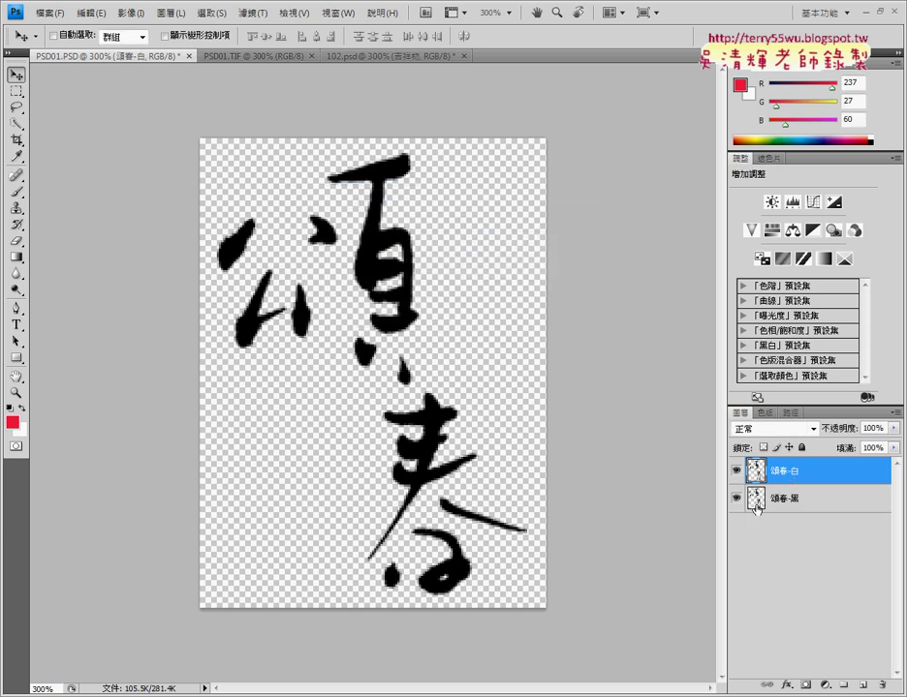
- Select the 頌春-白 layer's pixels, fill them white, and nudge the layer up and left
right_click(761, 475)
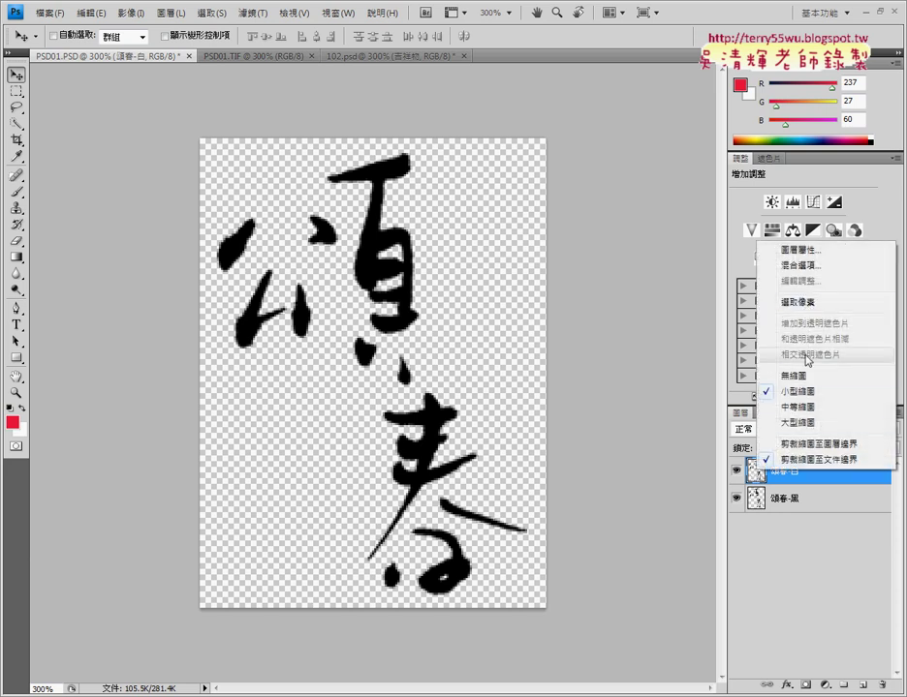
left_click(807, 304)
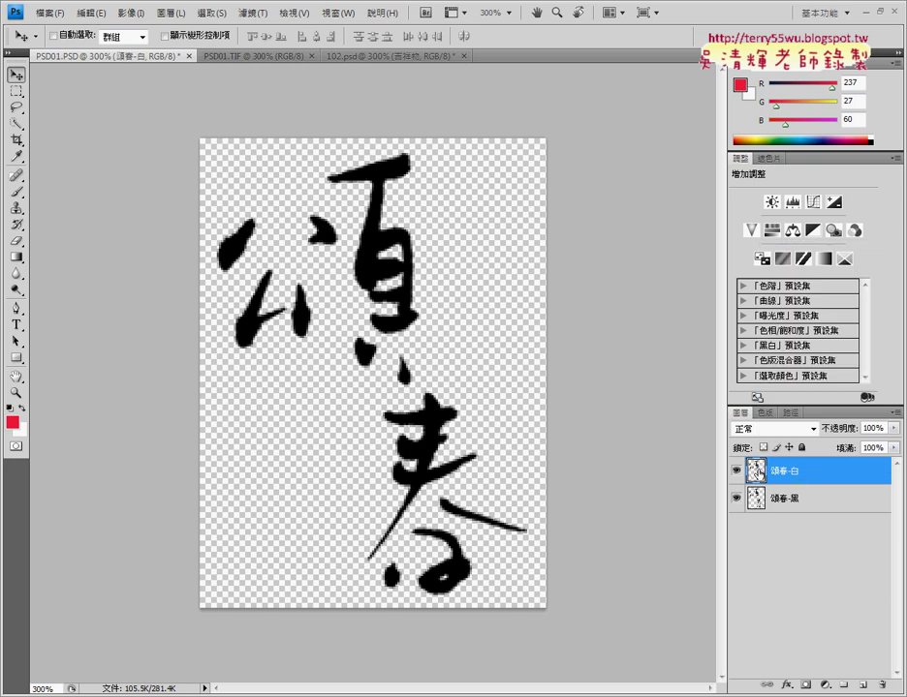
right_click(756, 469)
left_click(796, 318)
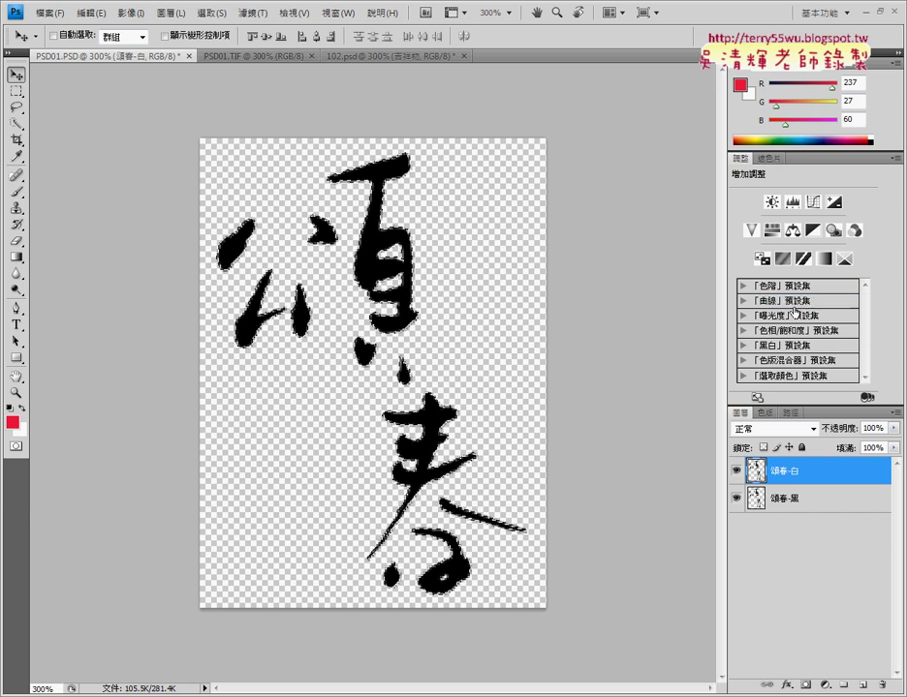
left_click(89, 13)
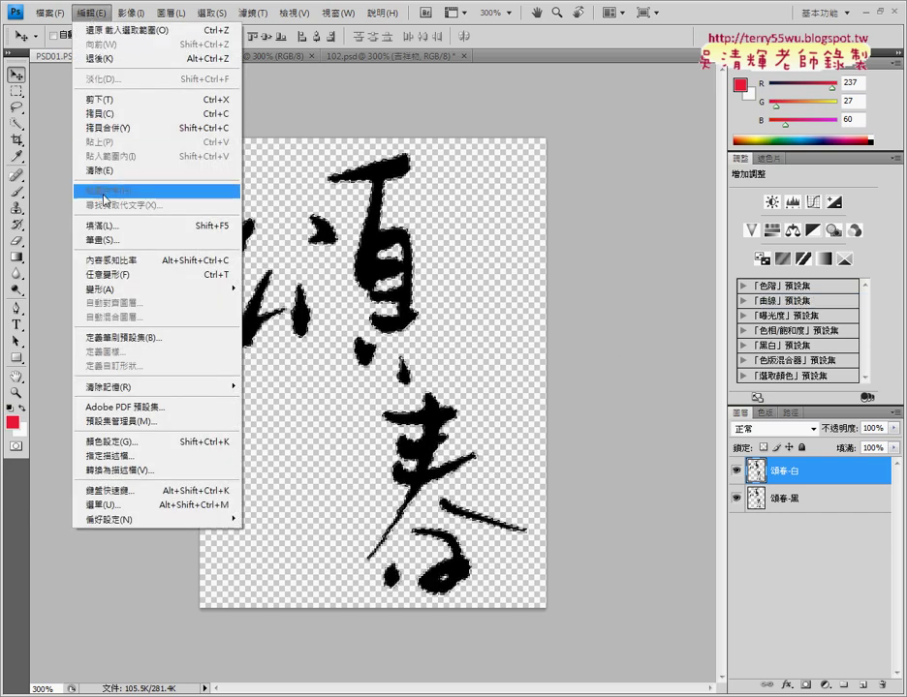
left_click(112, 225)
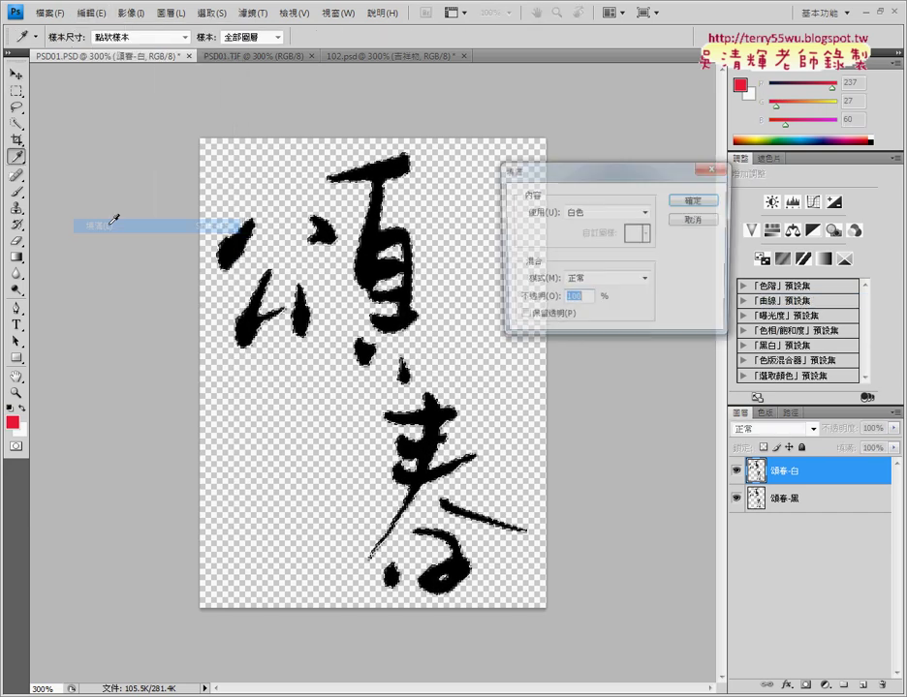
left_click(695, 199)
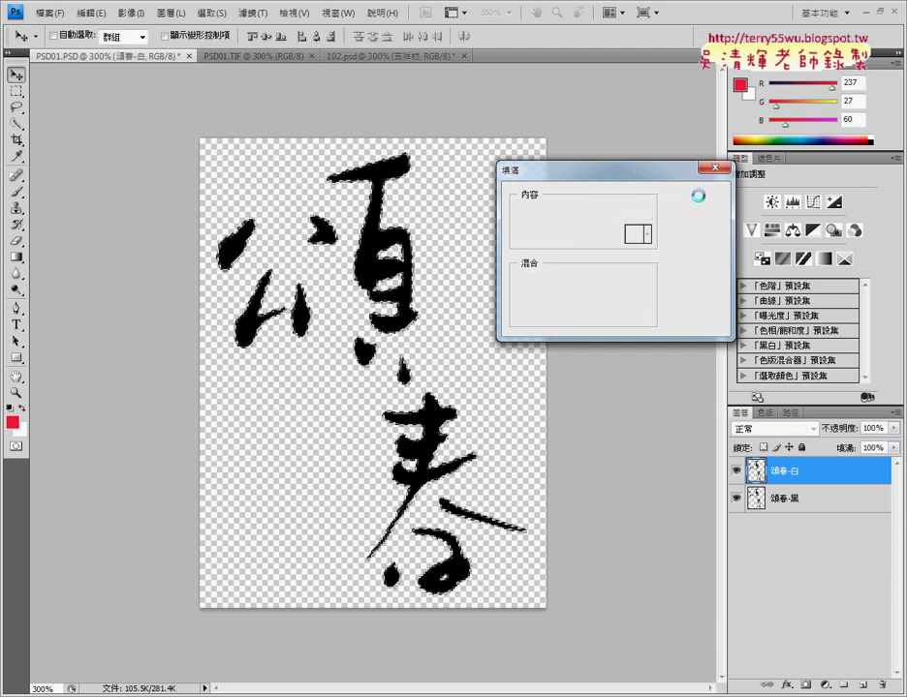
key("Up")
key("Up")
key("Left")
key("Left")
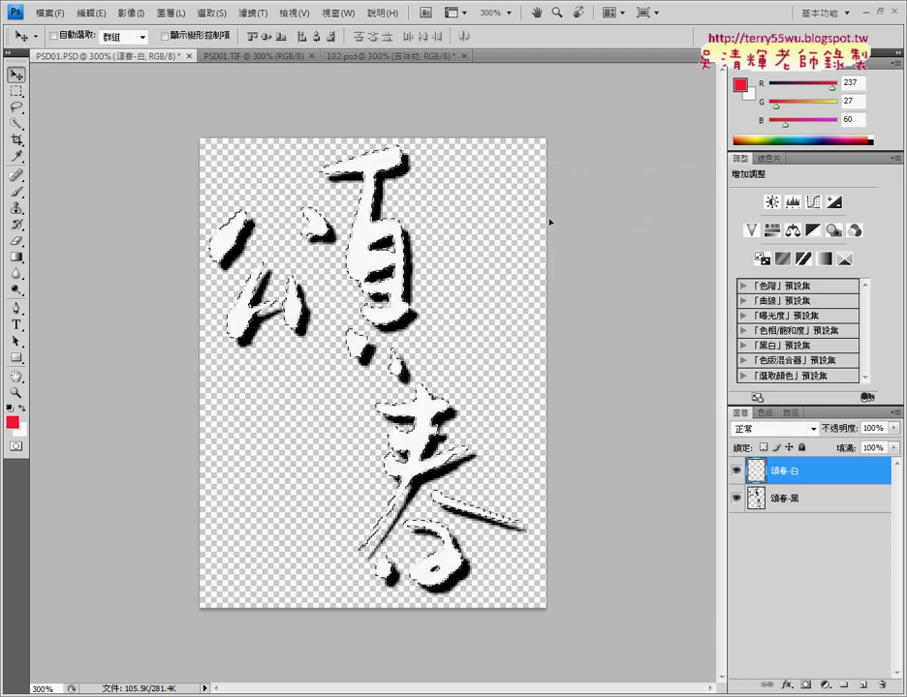
- Link the 頌春-白 and 頌春-黑 layers together
left_click(810, 509, "shift")
right_click(812, 513)
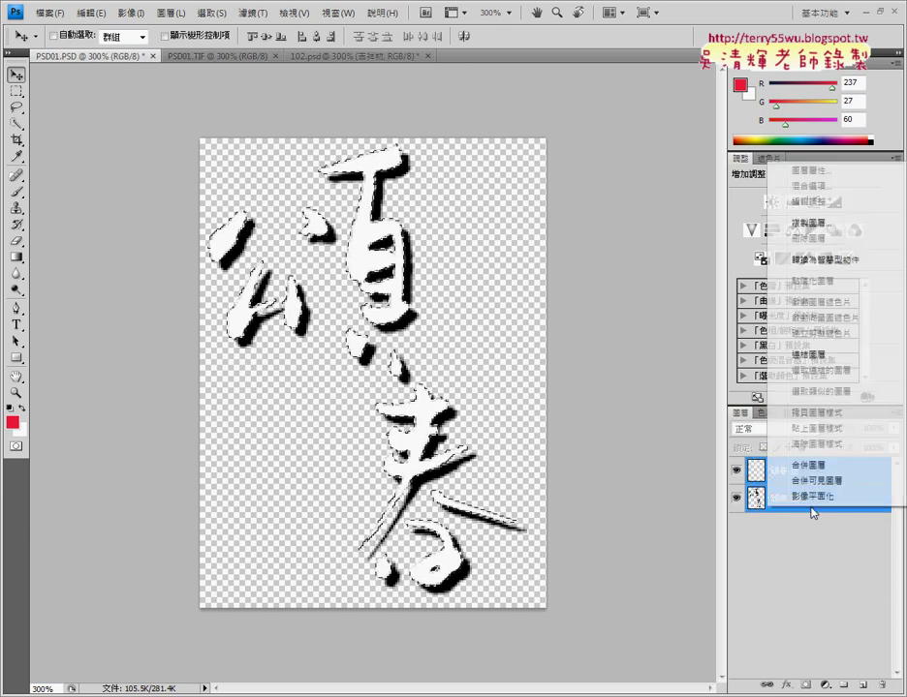
left_click(780, 356)
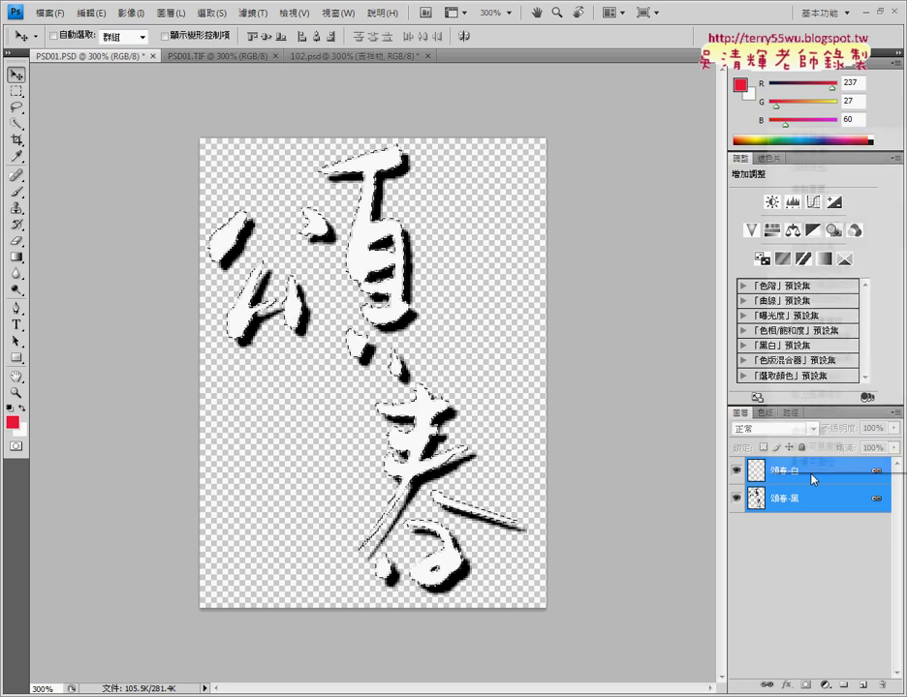
- Duplicate the linked 頌春 layers into 102.psd and drag them to the card's right side
right_click(813, 479)
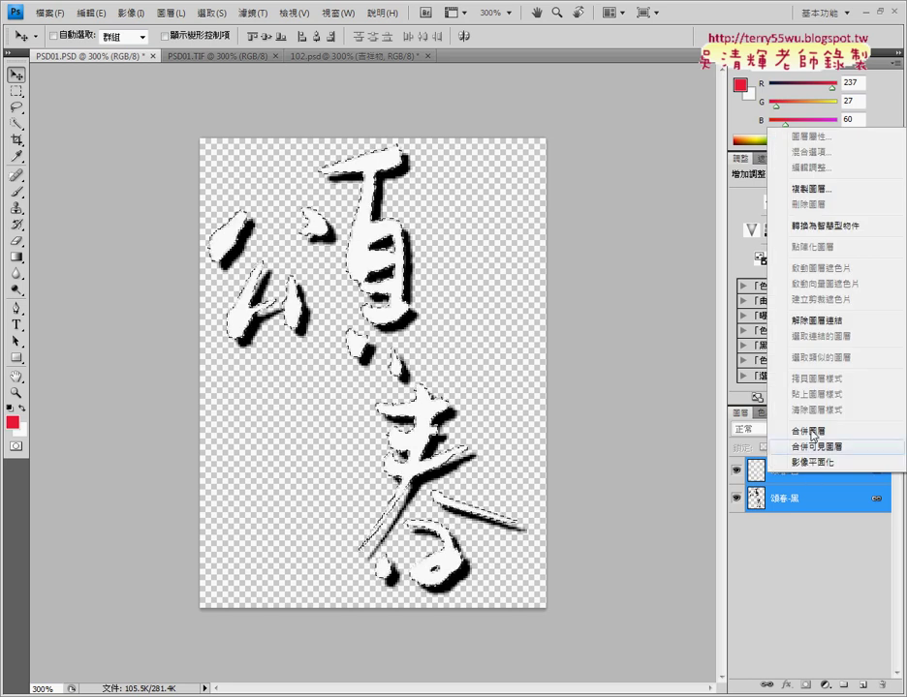
left_click(820, 190)
left_click(396, 276)
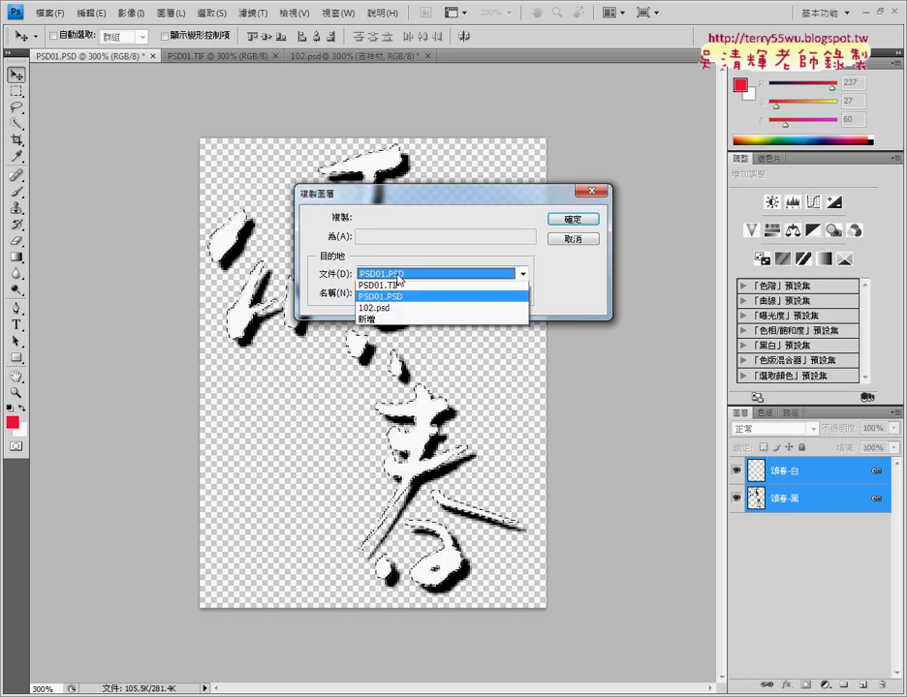
left_click(396, 313)
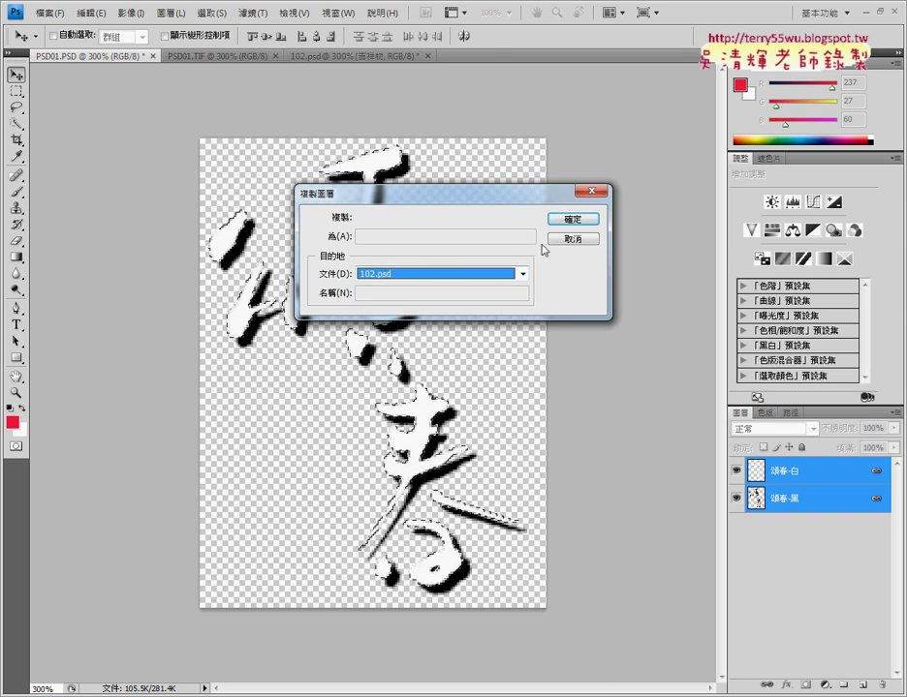
left_click(573, 222)
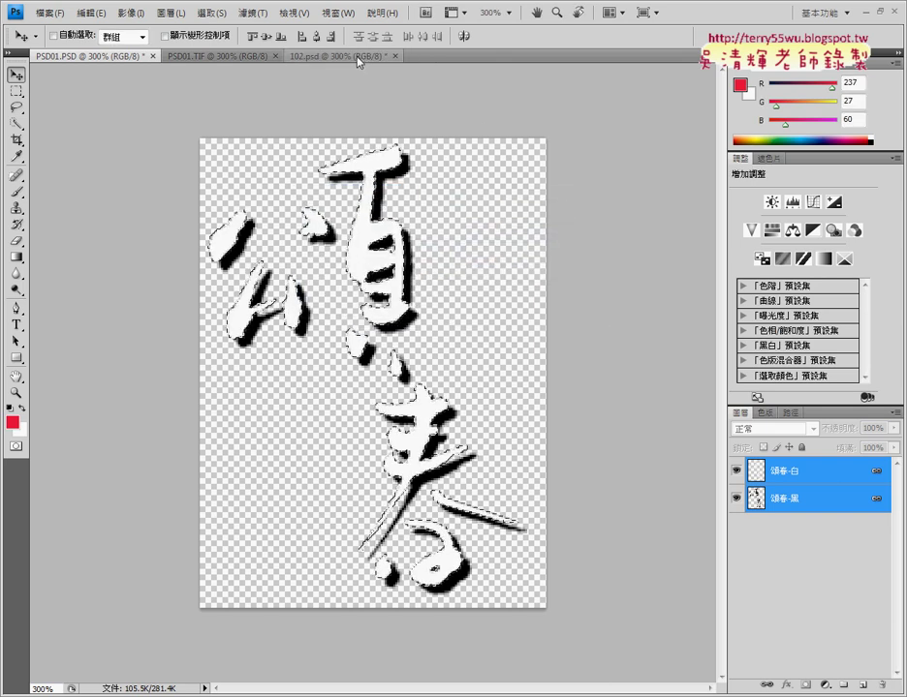
left_click(357, 56)
mouse_move(235, 188)
left_mouse_down()
mouse_move(558, 191)
mouse_move(535, 195)
left_mouse_up()
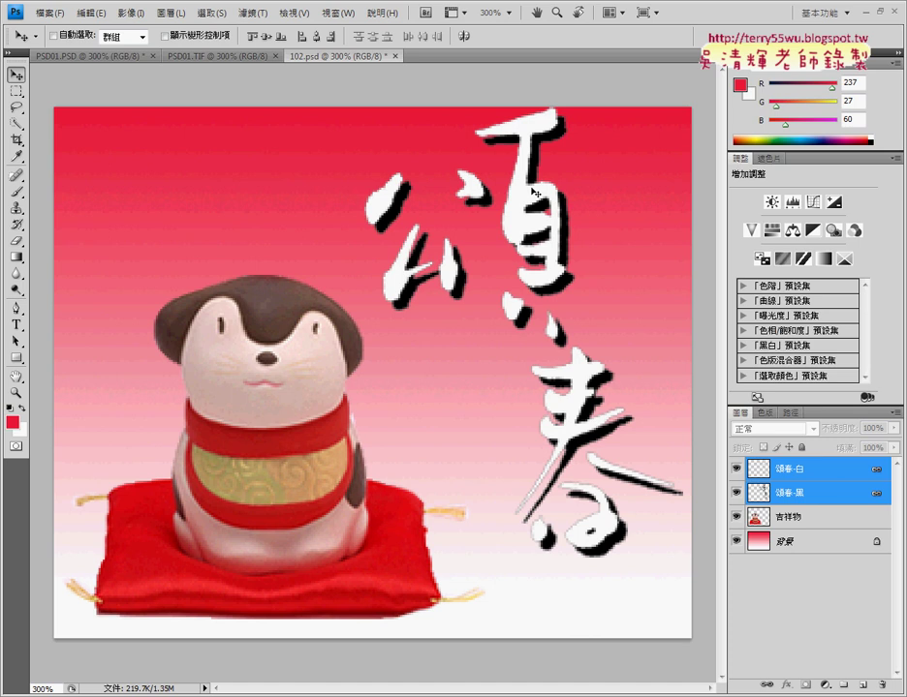
- Compare the 102.psd card with the PSD01.TIF reference and the exam PDF
left_click(228, 56)
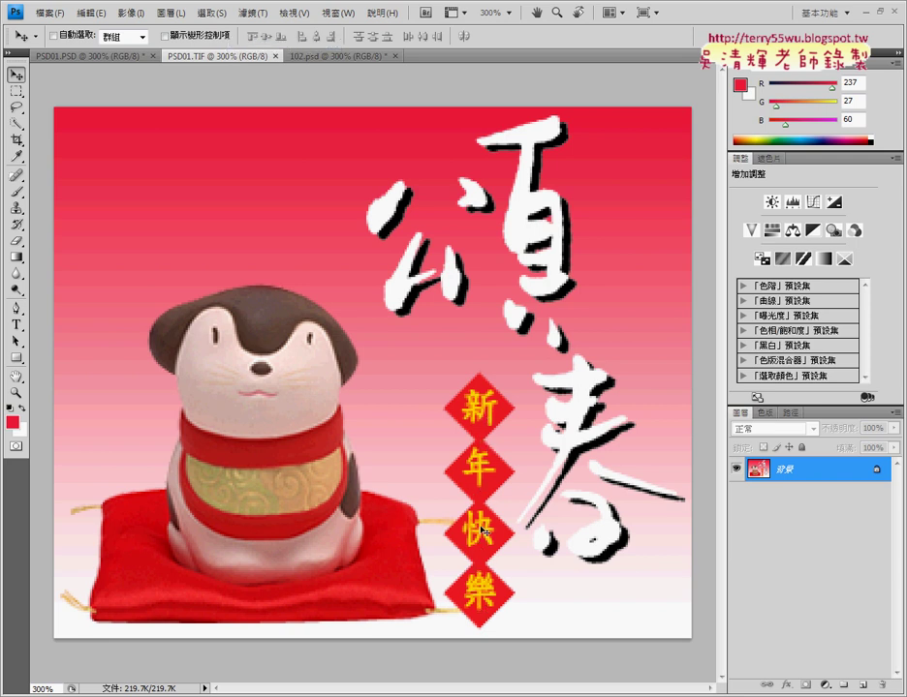
left_click(334, 55)
key("alt+Tab")
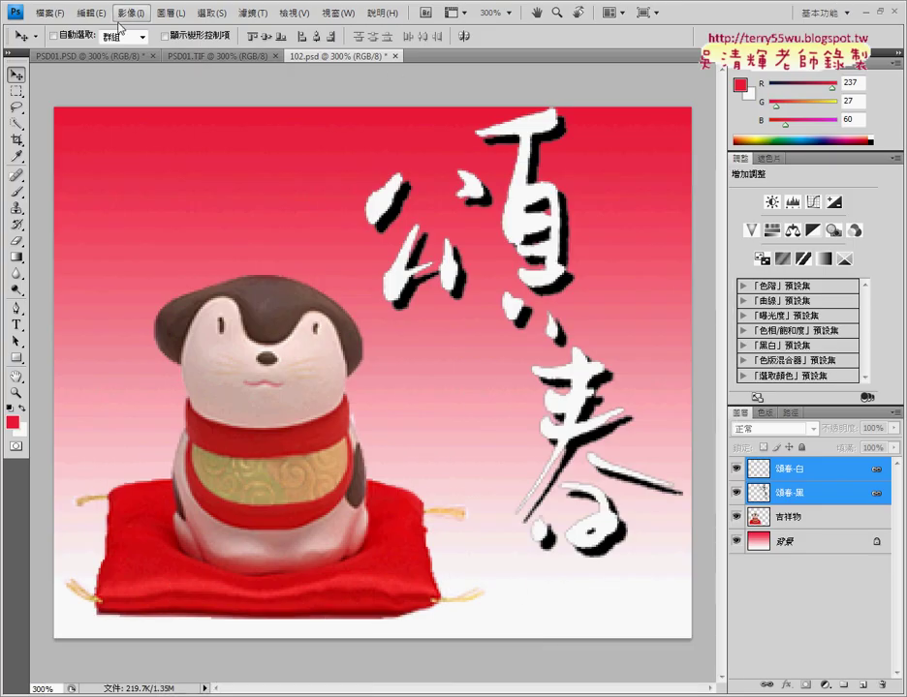
left_click(47, 14)
- Create a new 28 × 28 pixel document named 菱形
left_click(73, 29)
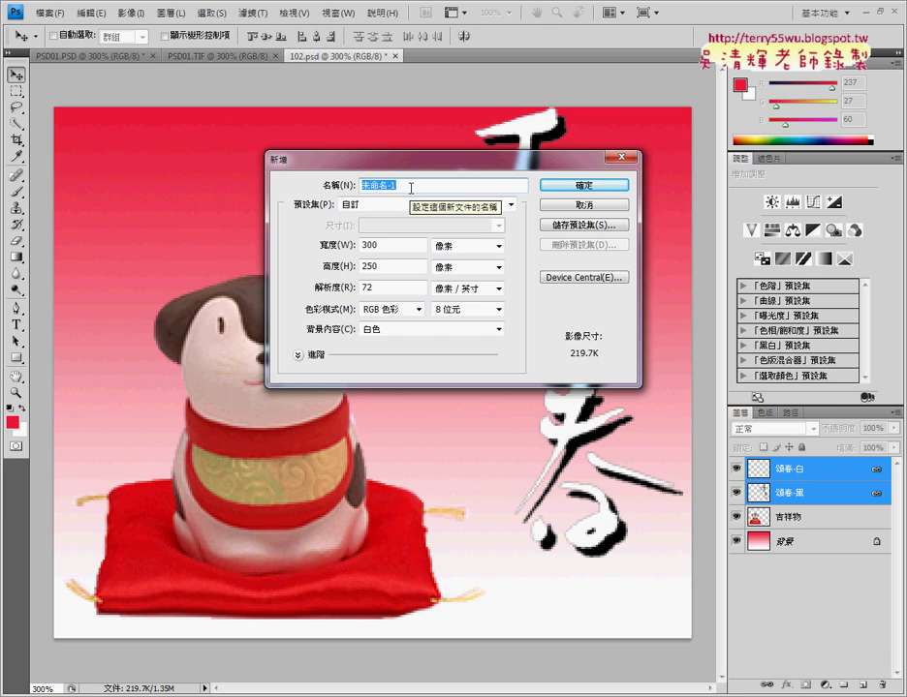
type("臉")
type("菱形")
double_click(393, 245)
type("28")
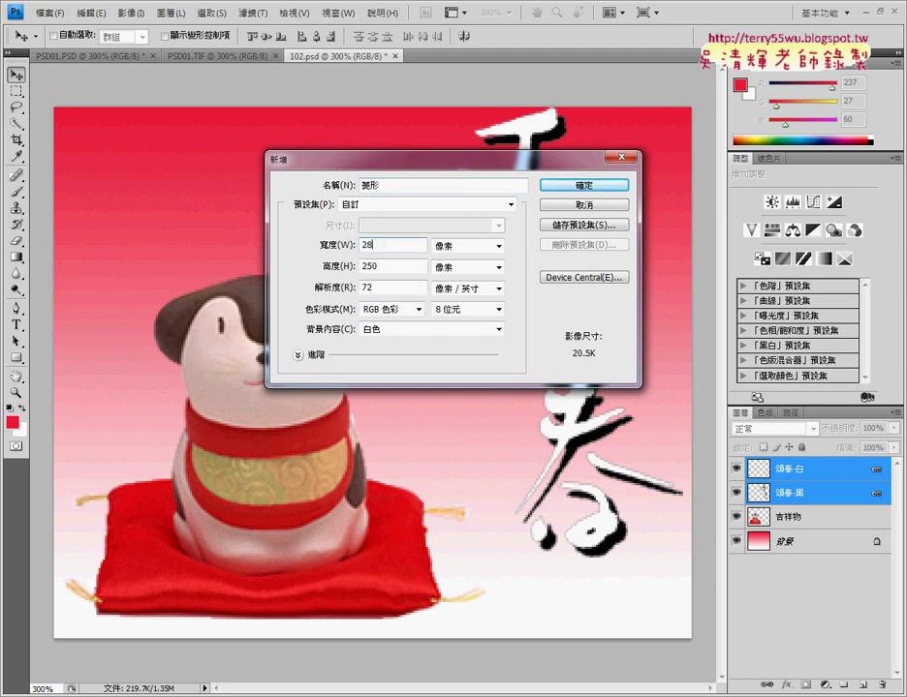
left_click_drag(399, 267, 334, 264)
type("28")
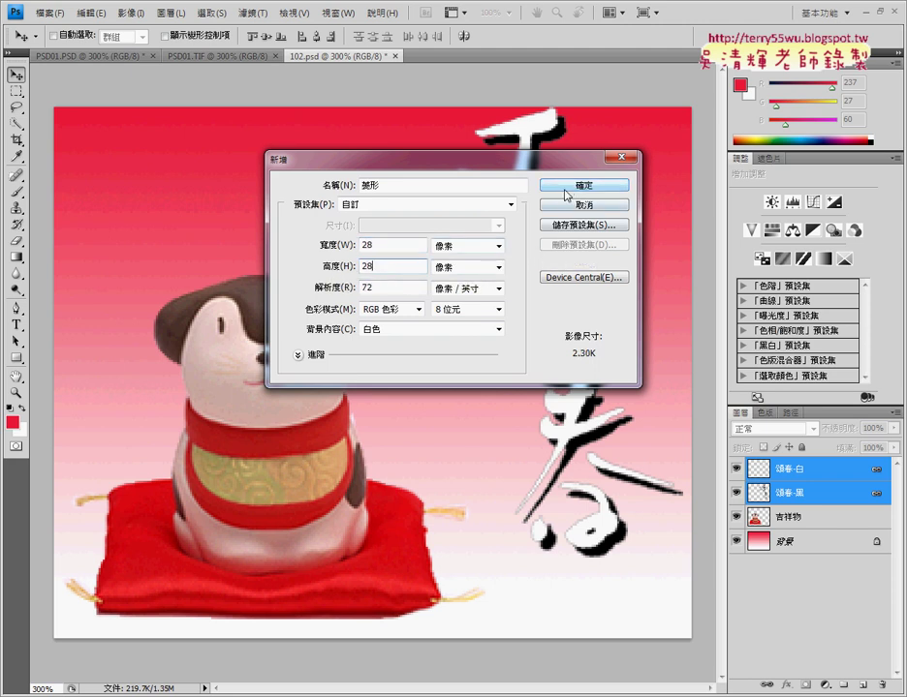
left_click(564, 187)
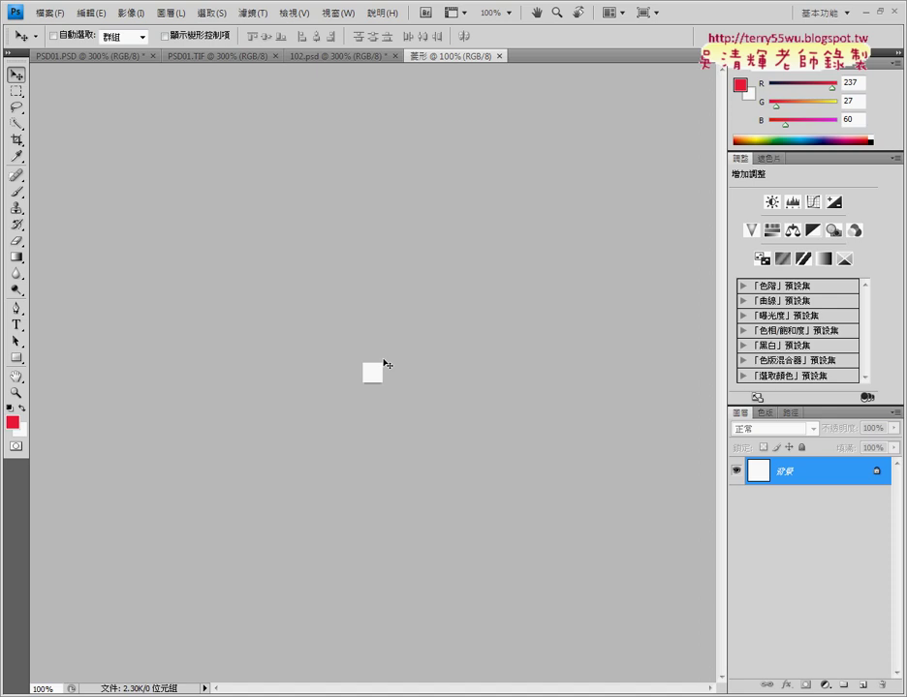
- Zoom in on the 菱形 canvas and set the Fill contents to a custom Color, checking the PDF
key("ctrl+plus")
key("ctrl+plus")
key("ctrl+plus")
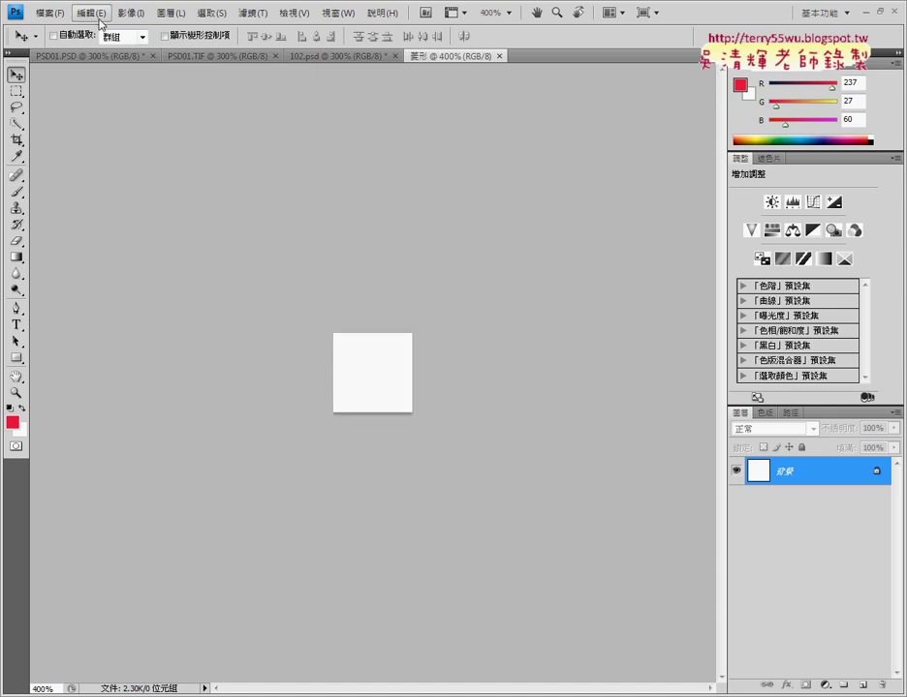
left_click(97, 19)
left_click(106, 225)
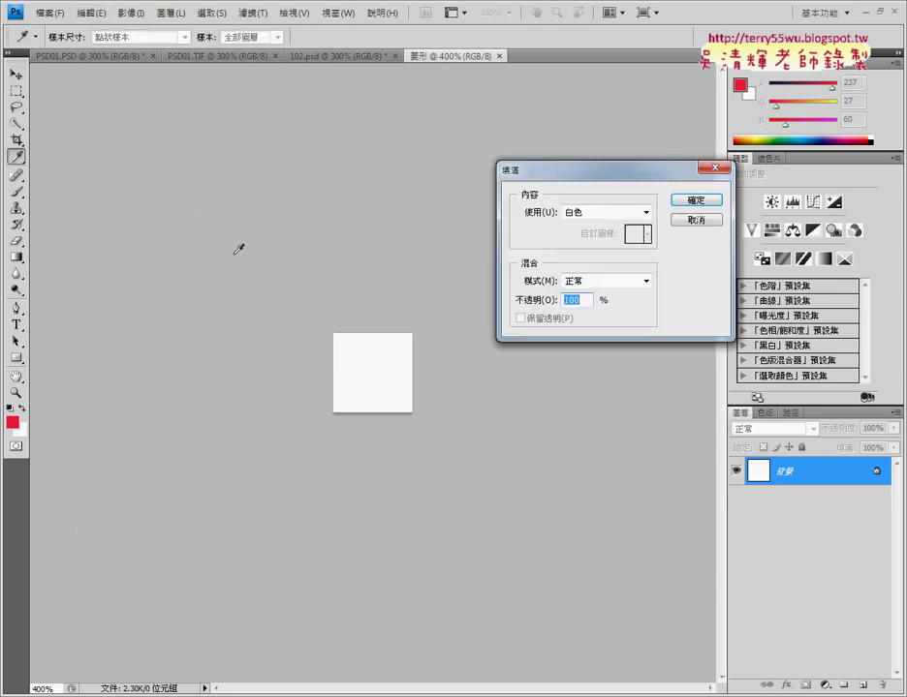
left_click(644, 212)
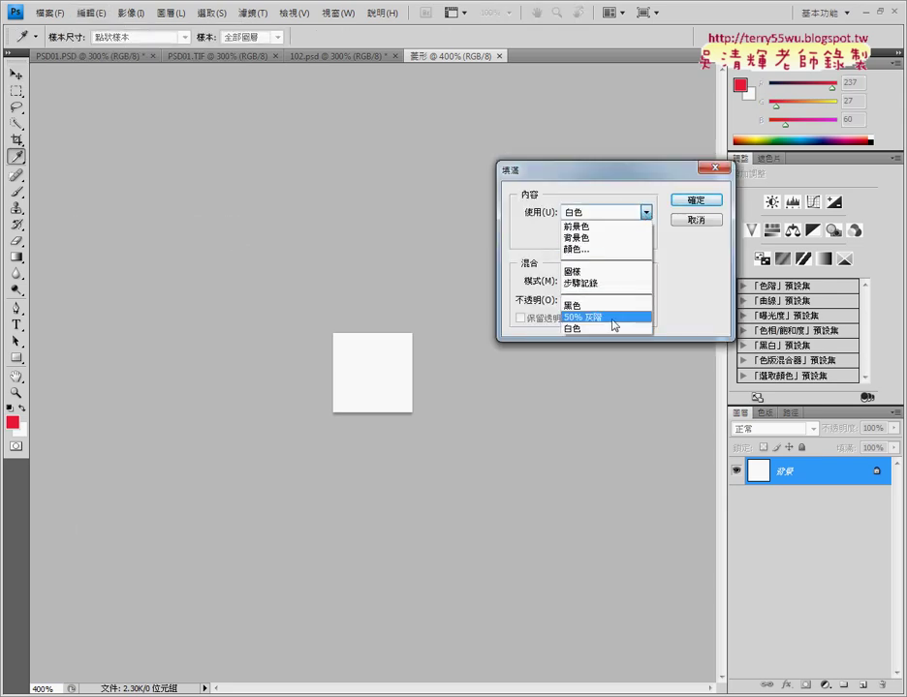
left_click(611, 250)
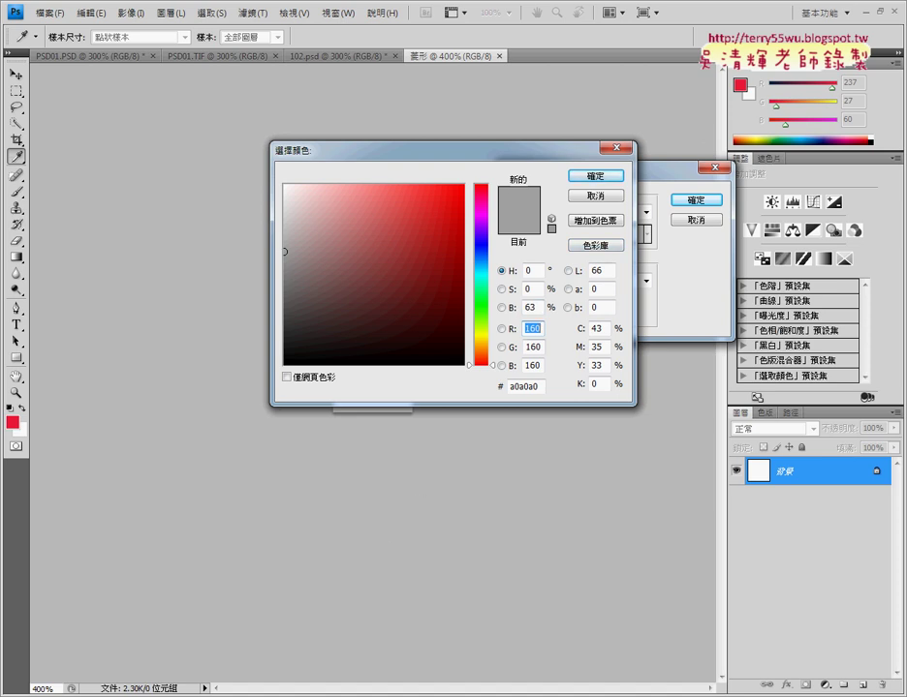
key("alt+Tab")
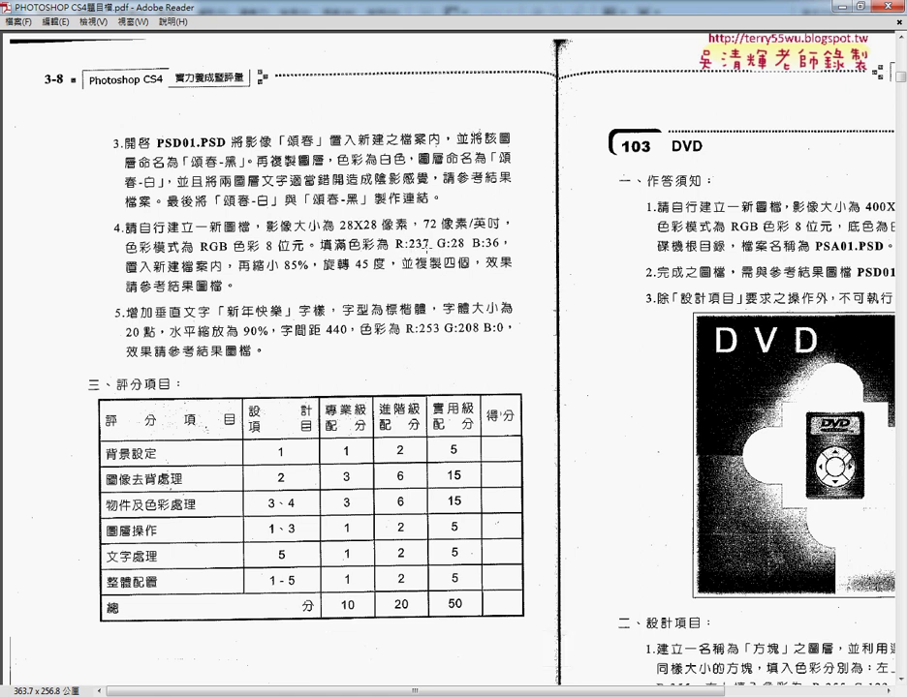
key("alt+Tab")
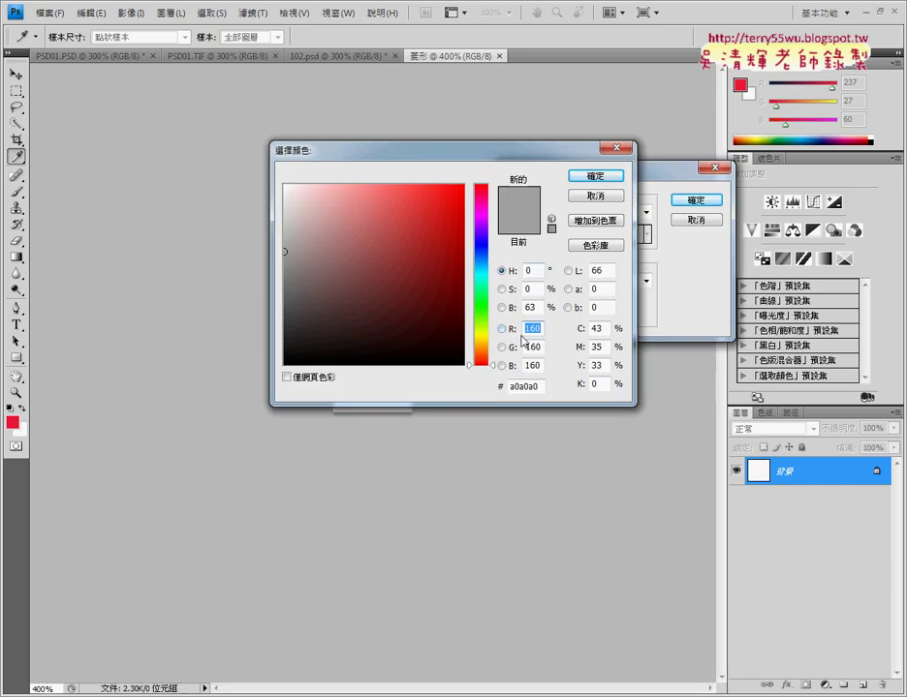
- Fill the 菱形 canvas with red R 237, G 28, B 36
type("237")
key("Tab")
type("28")
key("Tab")
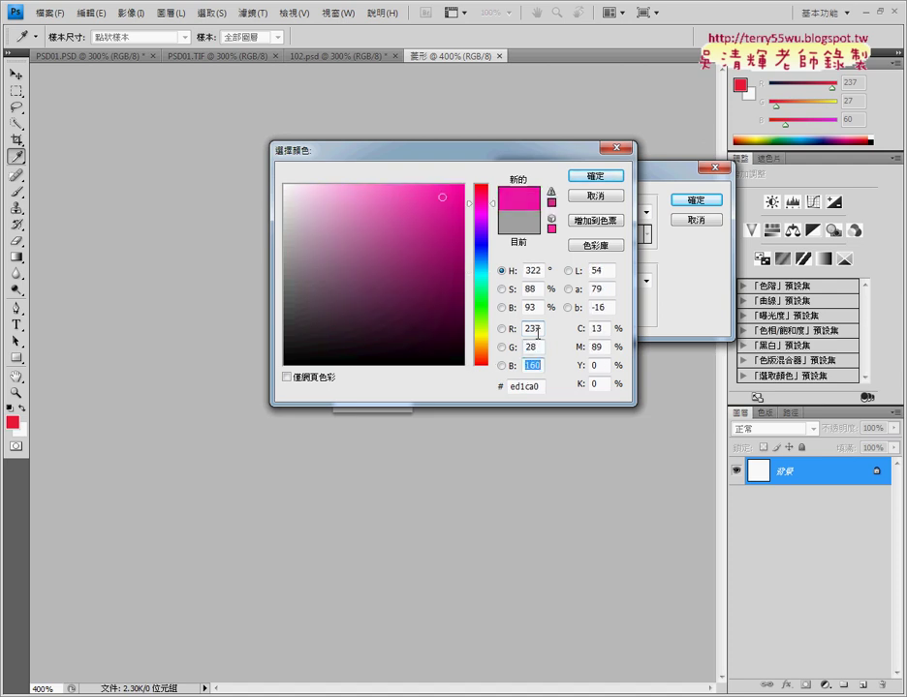
type("36")
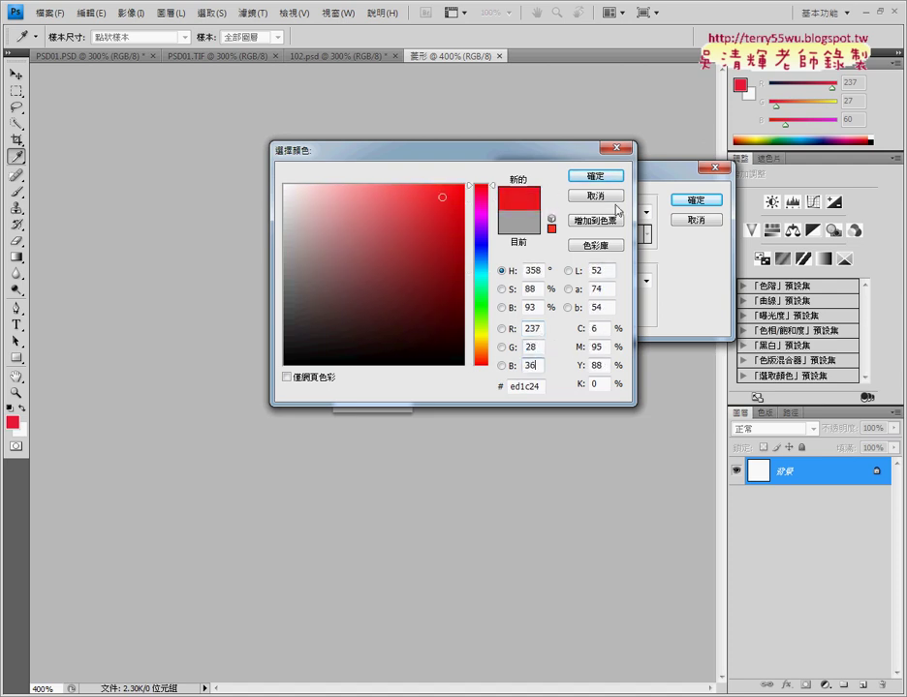
left_click(604, 176)
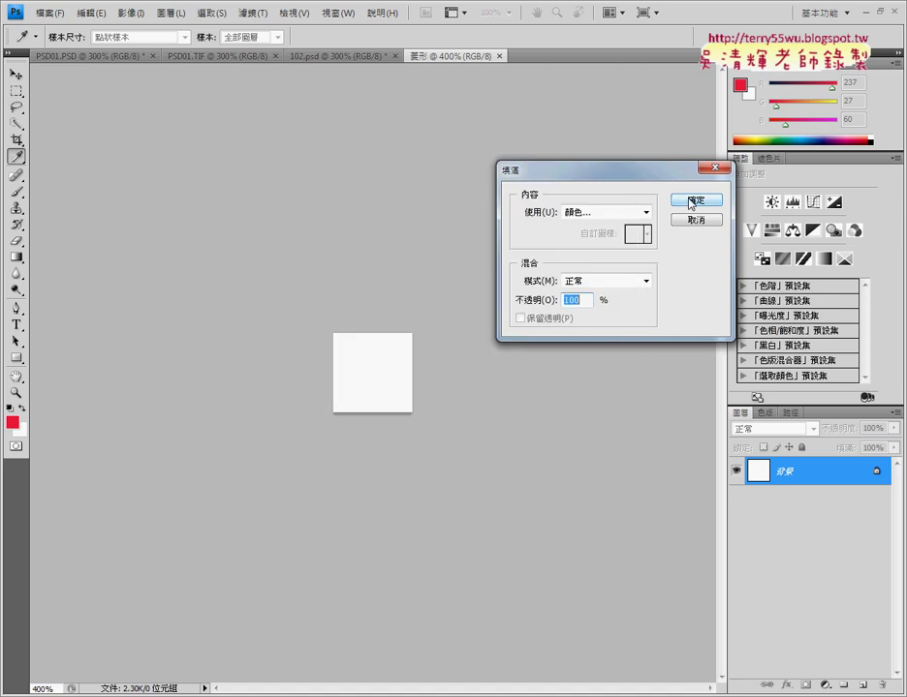
left_click(690, 202)
key("v")
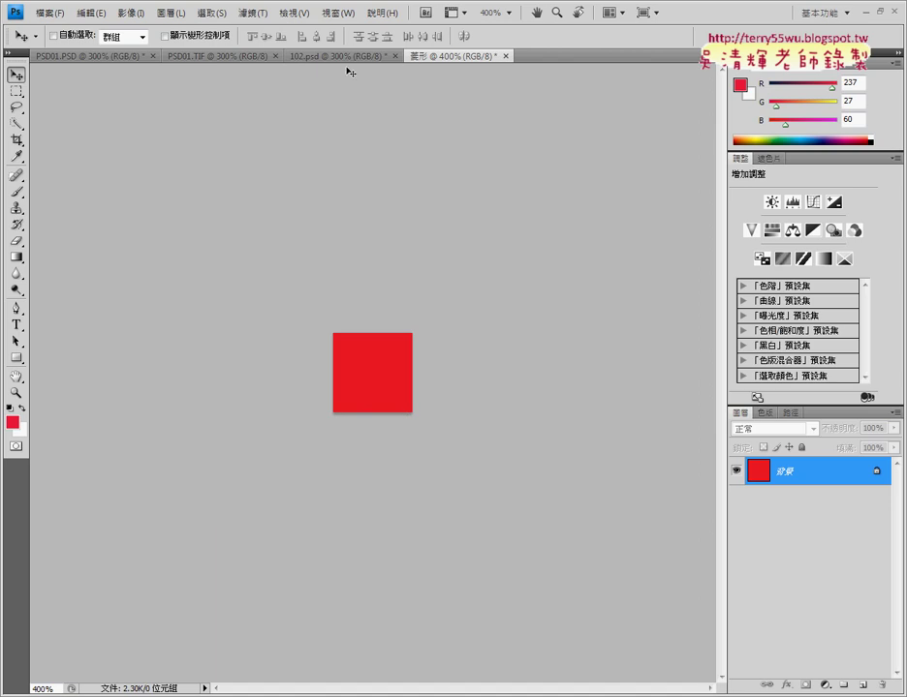
- Select the entire red 菱形 square with the Rectangular Marquee
left_click(314, 58)
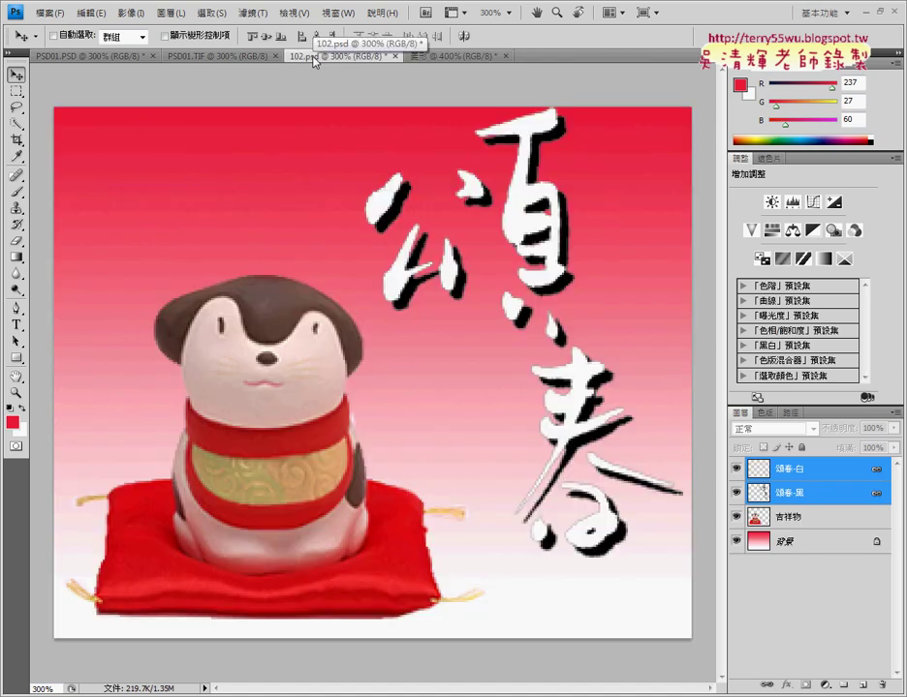
left_click(455, 56)
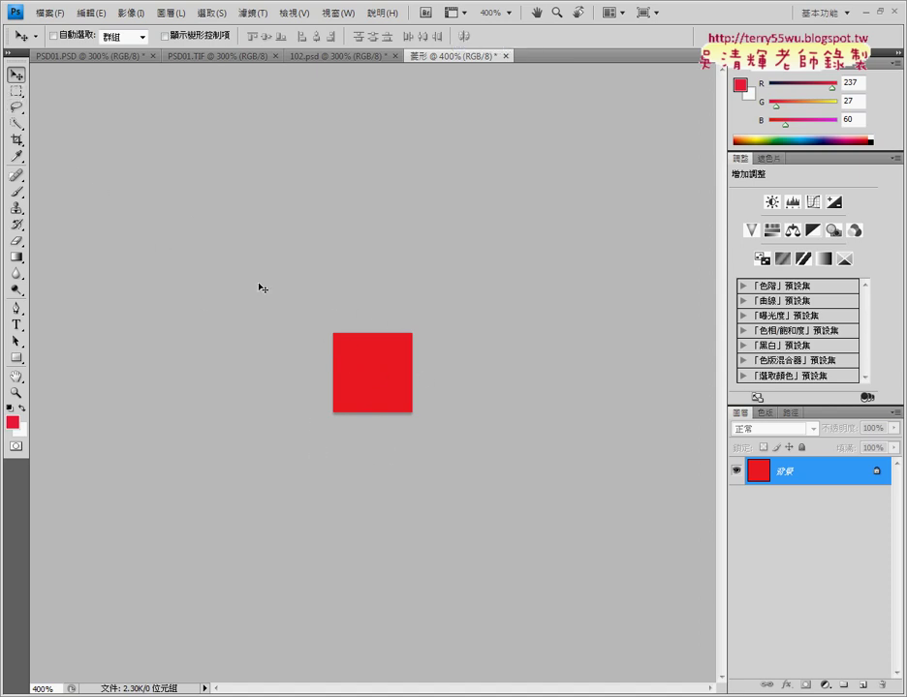
left_click(18, 99)
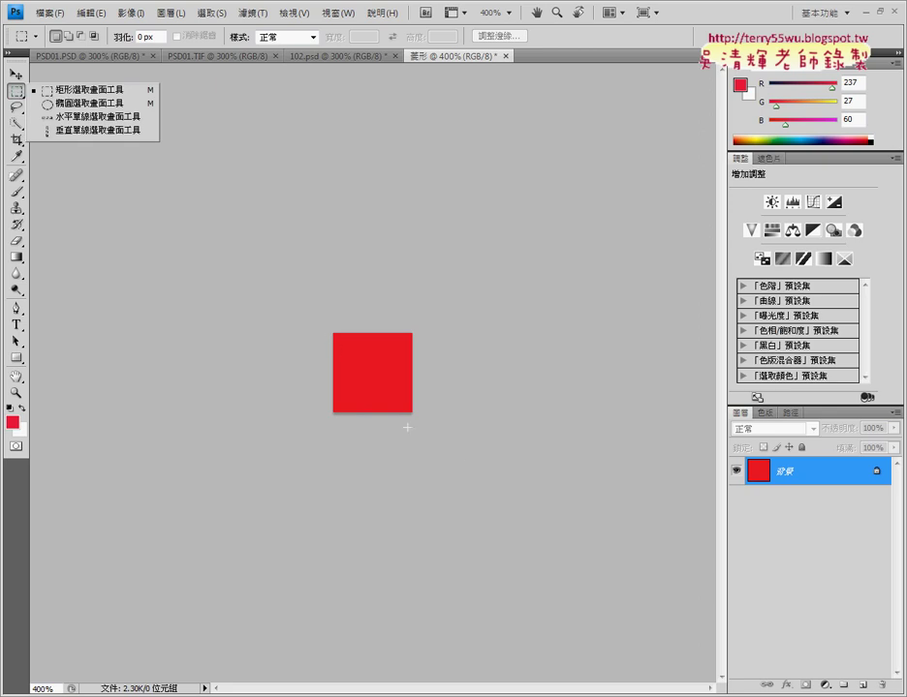
left_click(488, 467)
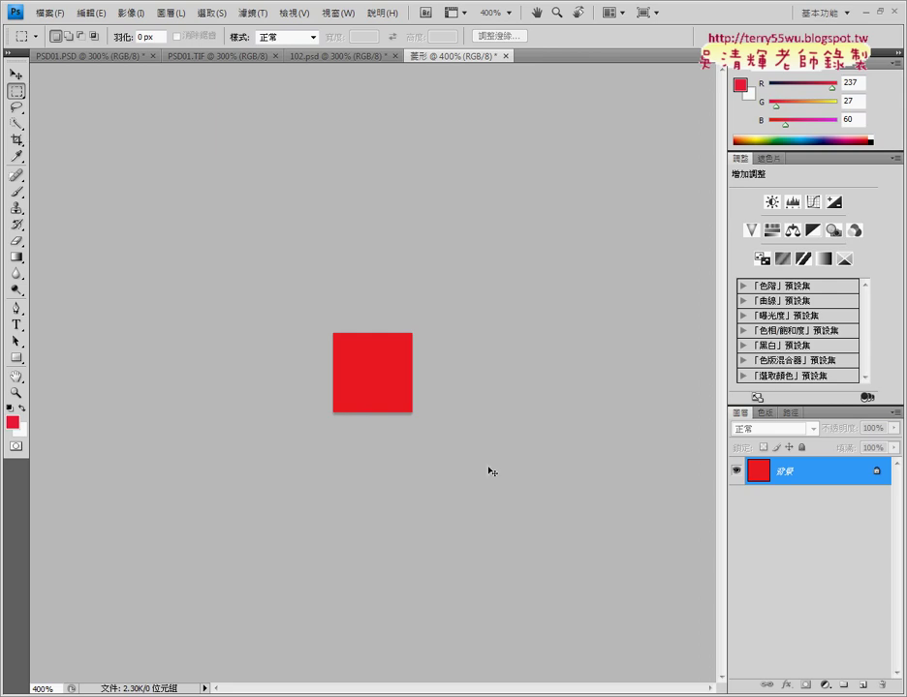
key("ctrl+a")
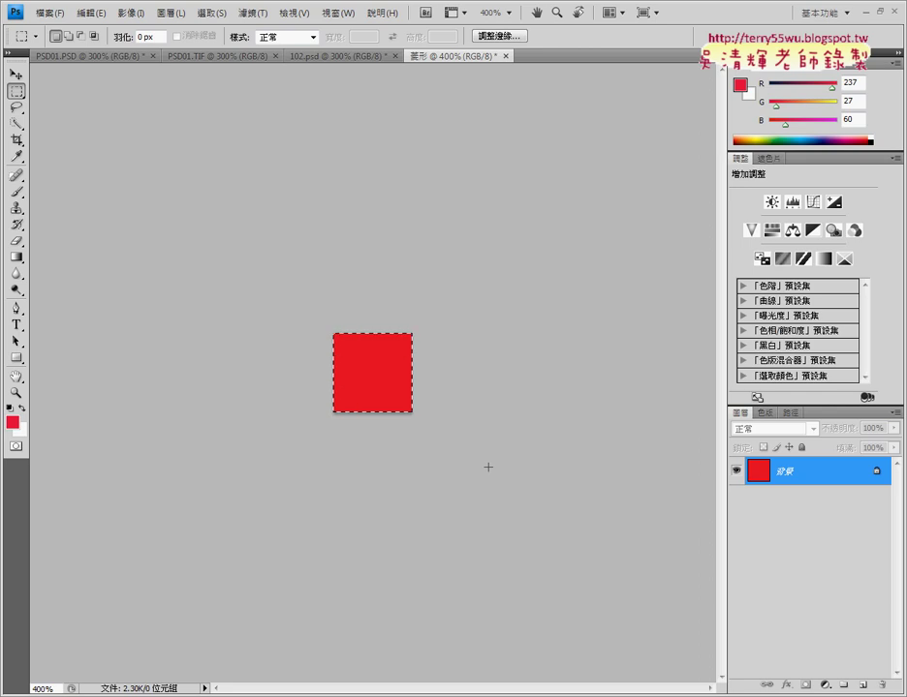
left_click(211, 13)
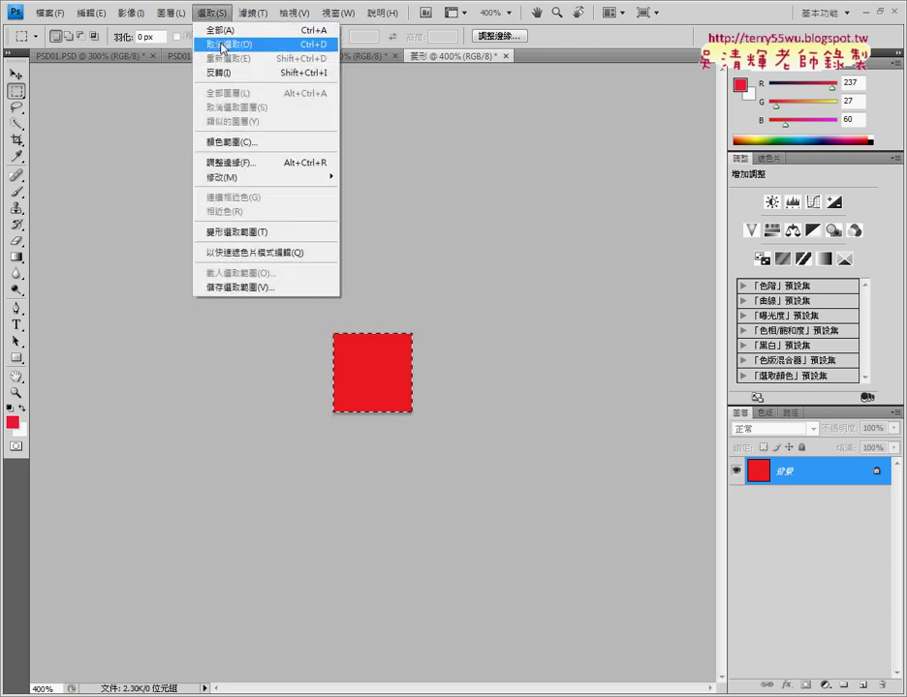
left_click(161, 34)
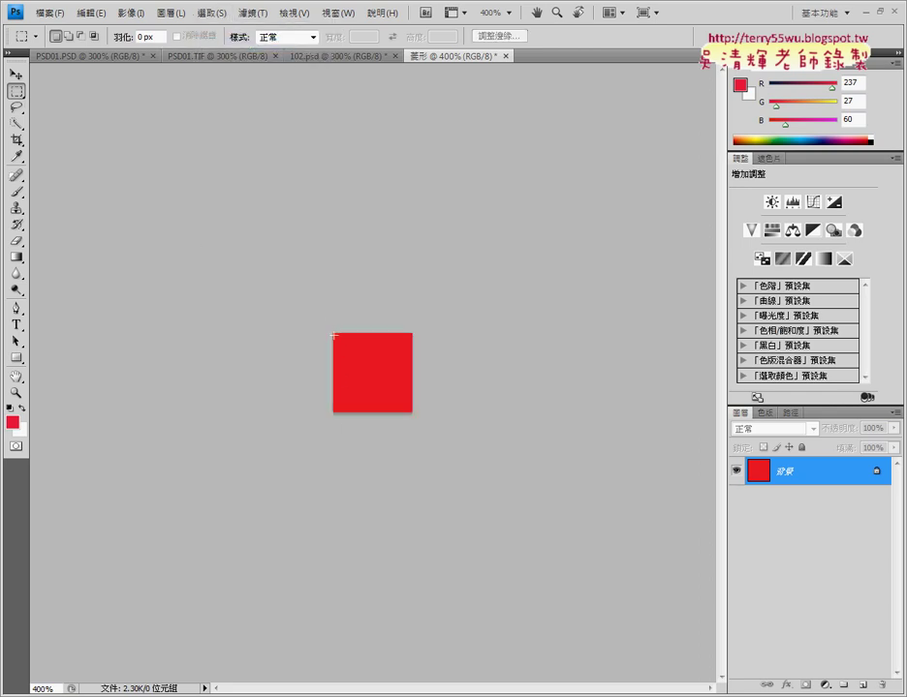
left_click_drag(415, 414, 414, 414)
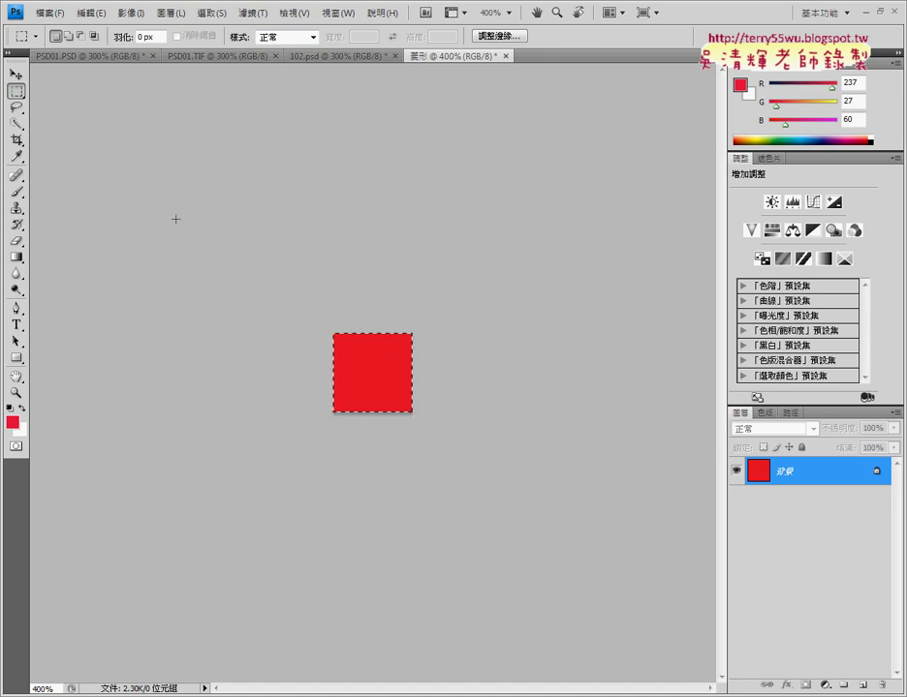
- Paste the red square into 102.psd and move it toward the 頌春 calligraphy
left_click(317, 58)
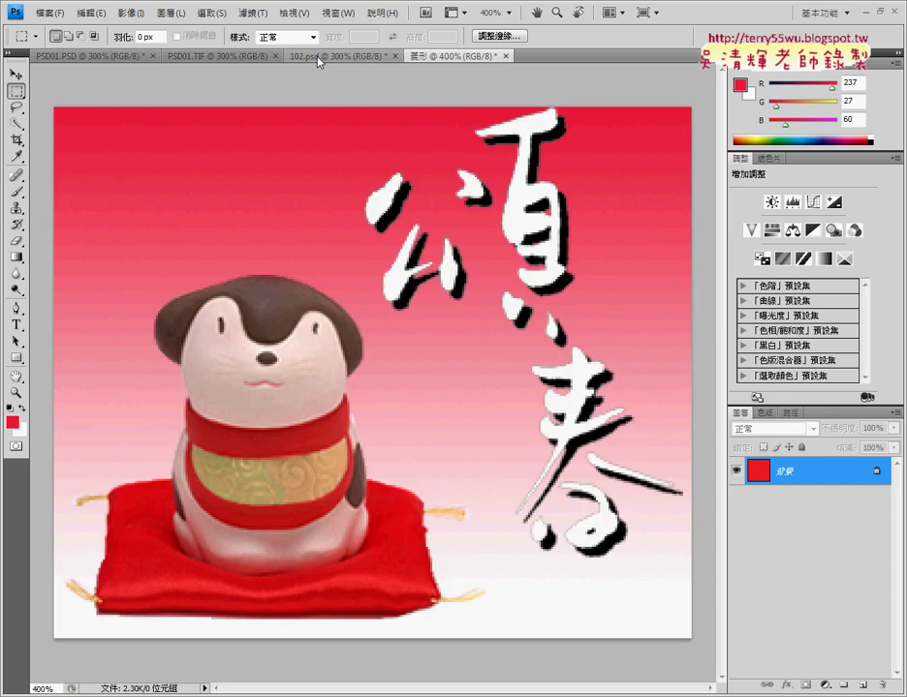
key("ctrl+v")
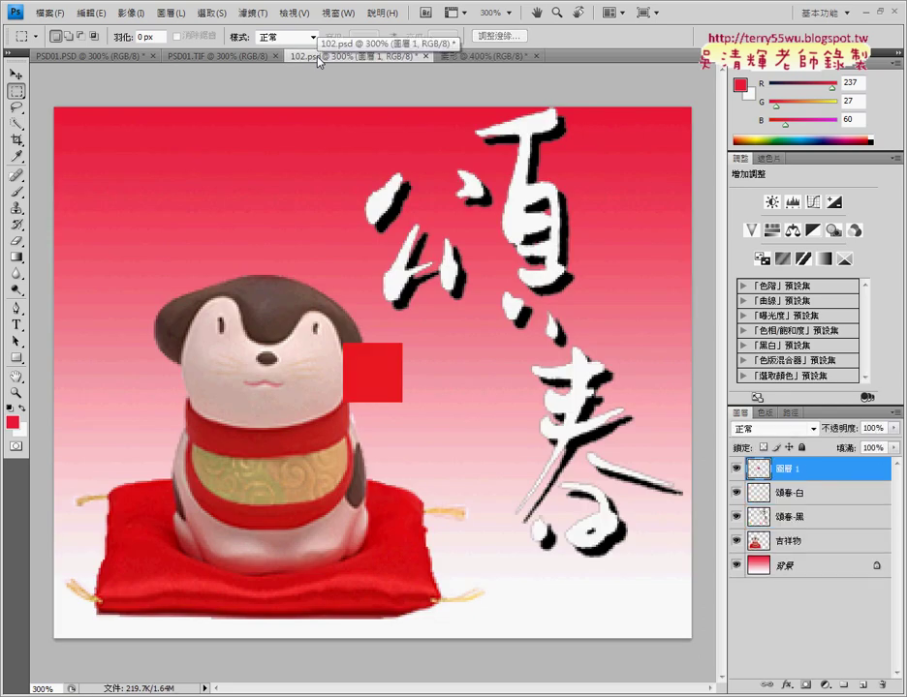
left_click(18, 75)
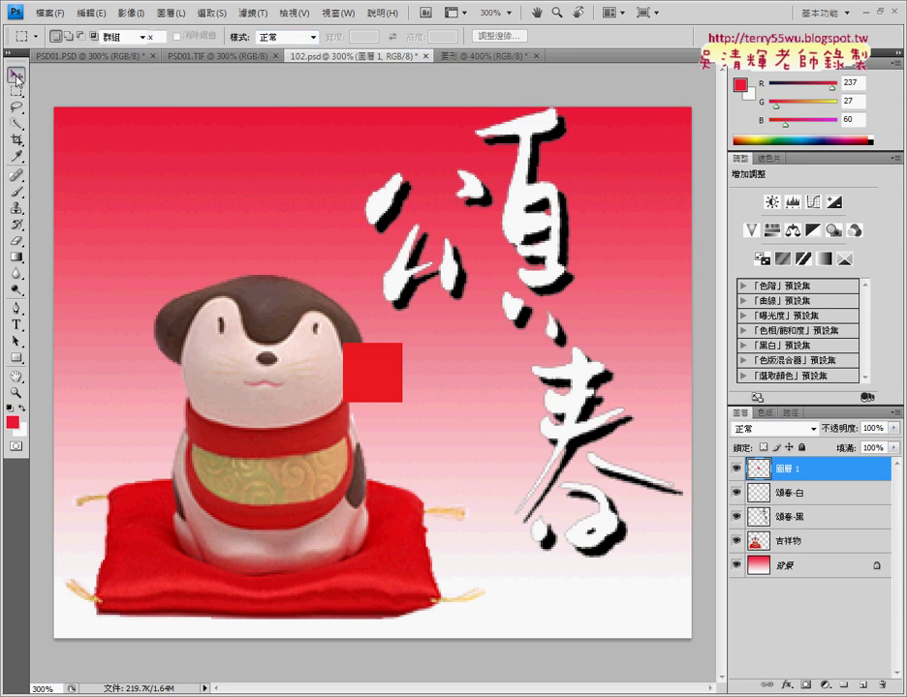
mouse_move(374, 377)
left_mouse_down()
mouse_move(443, 387)
mouse_move(438, 379)
left_mouse_up()
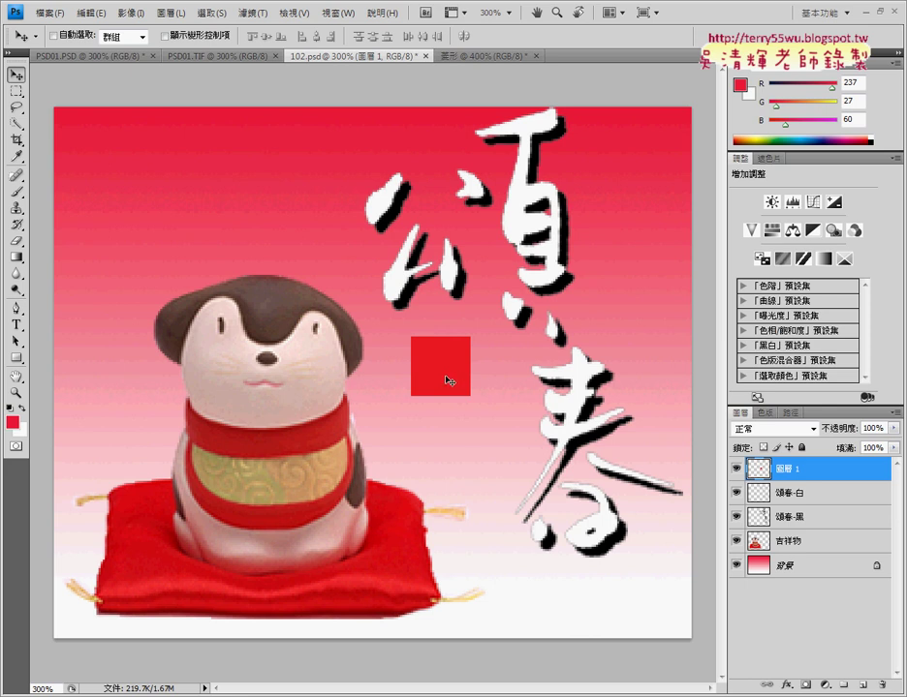
- Rename the pasted red square layer to 01 and check the instructions PDF
double_click(800, 473)
type("01")
key("Return")
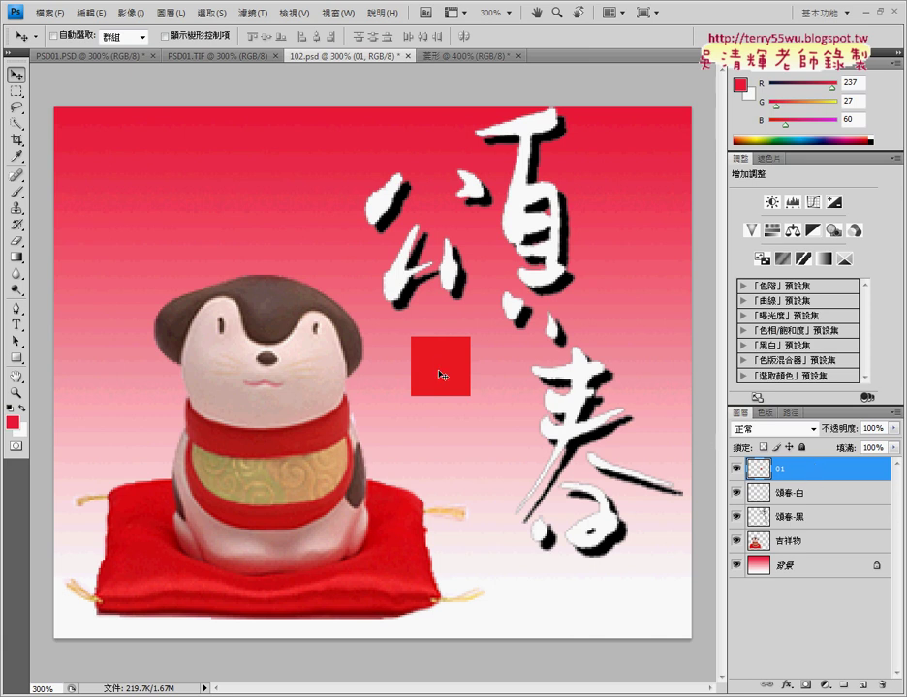
key("alt+Tab")
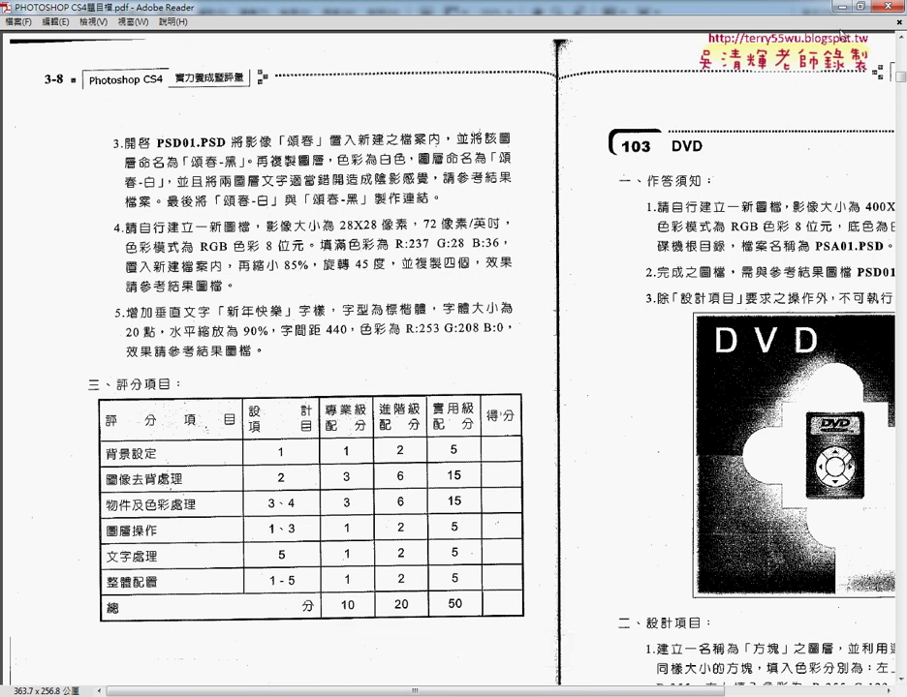
key("alt+Tab")
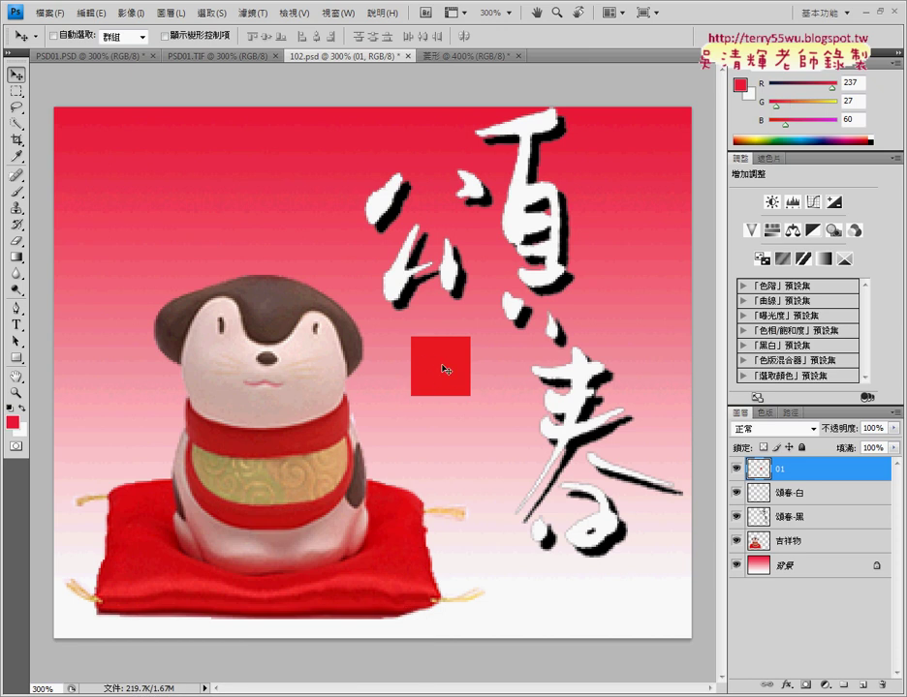
- Scale layer 01 proportionally to 85%, rotate it 45°, and move the diamond up-right
key("ctrl+t")
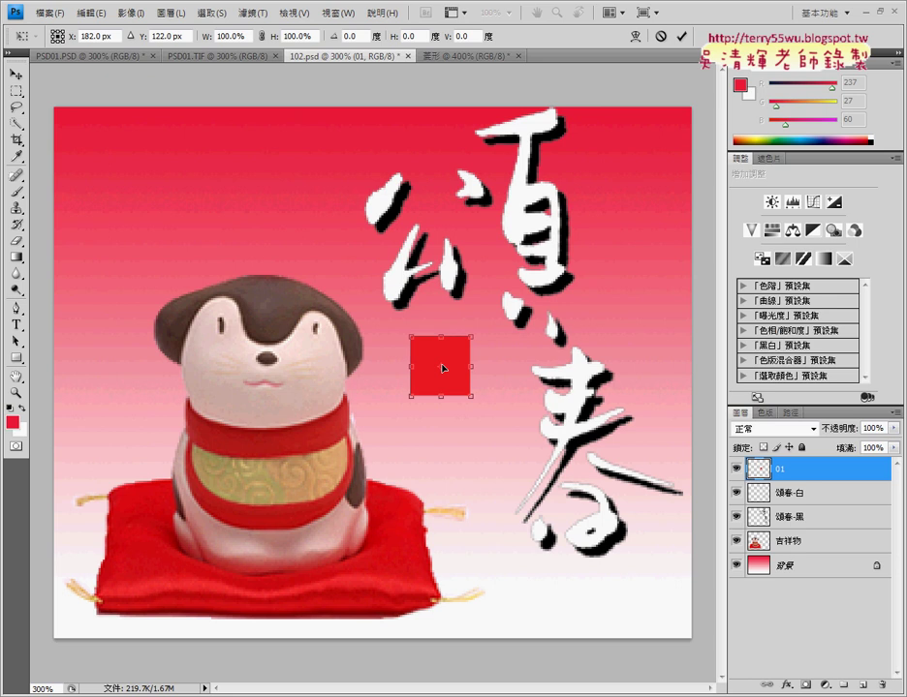
left_click(261, 36)
double_click(229, 36)
type("85")
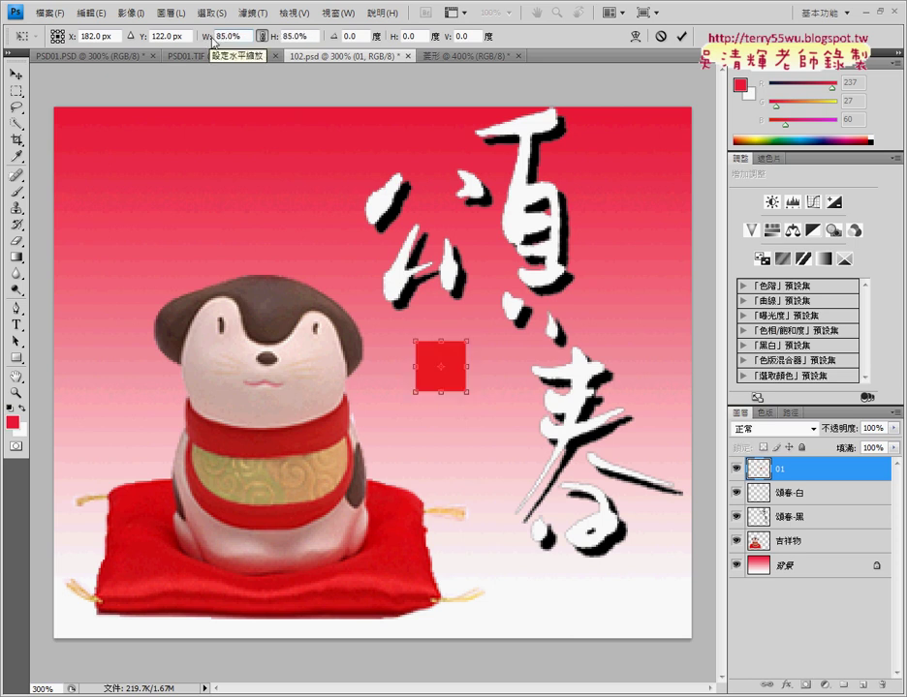
left_click(337, 40)
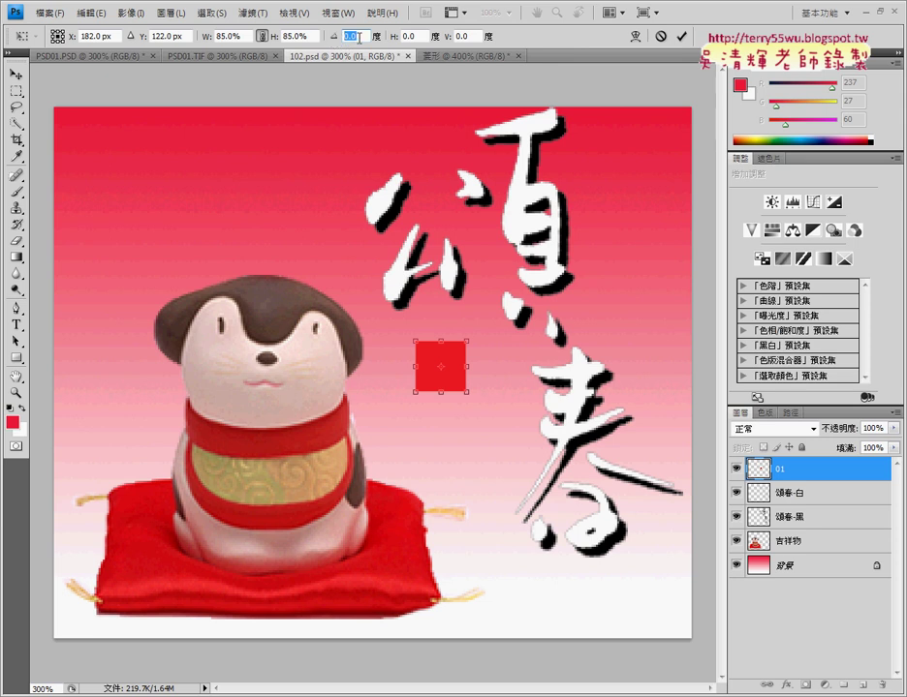
type("45")
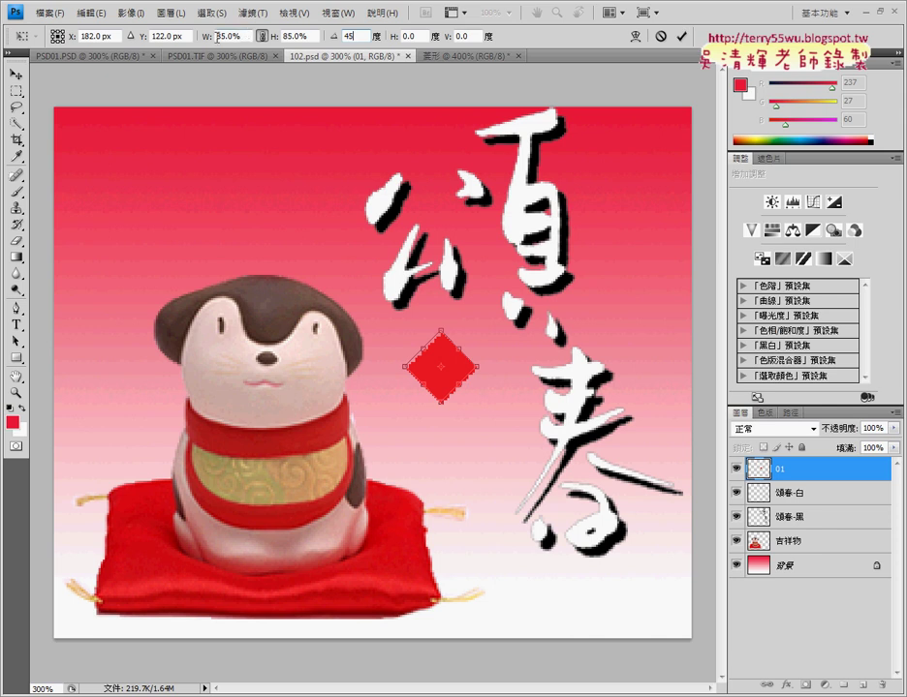
left_click(680, 38)
mouse_move(444, 372)
left_mouse_down()
mouse_move(466, 373)
mouse_move(472, 355)
left_mouse_up()
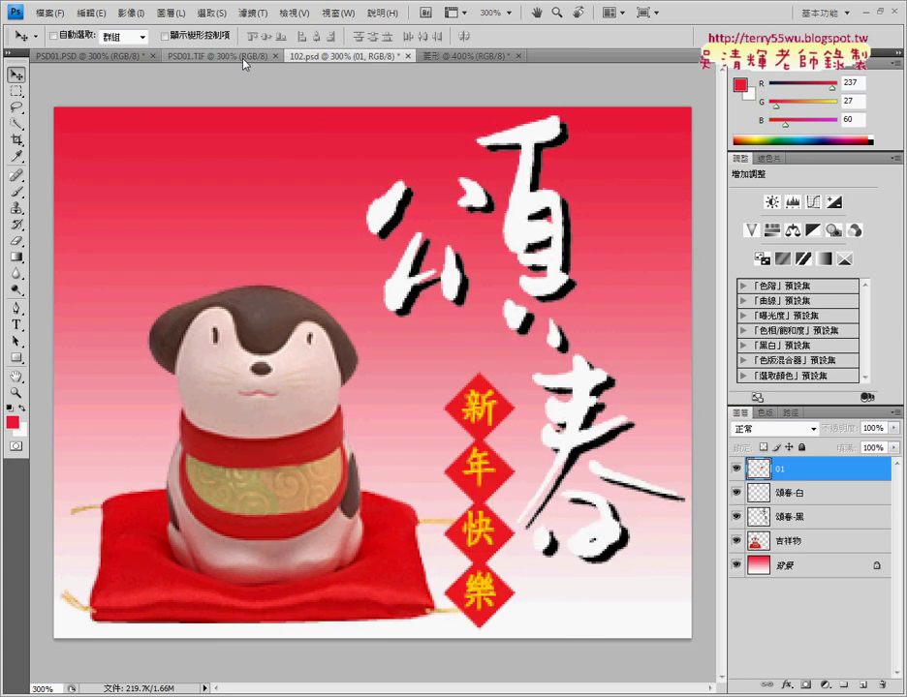
- Move the red diamond down and right beside 春, checking against the PSD01.TIF reference
left_click(243, 58)
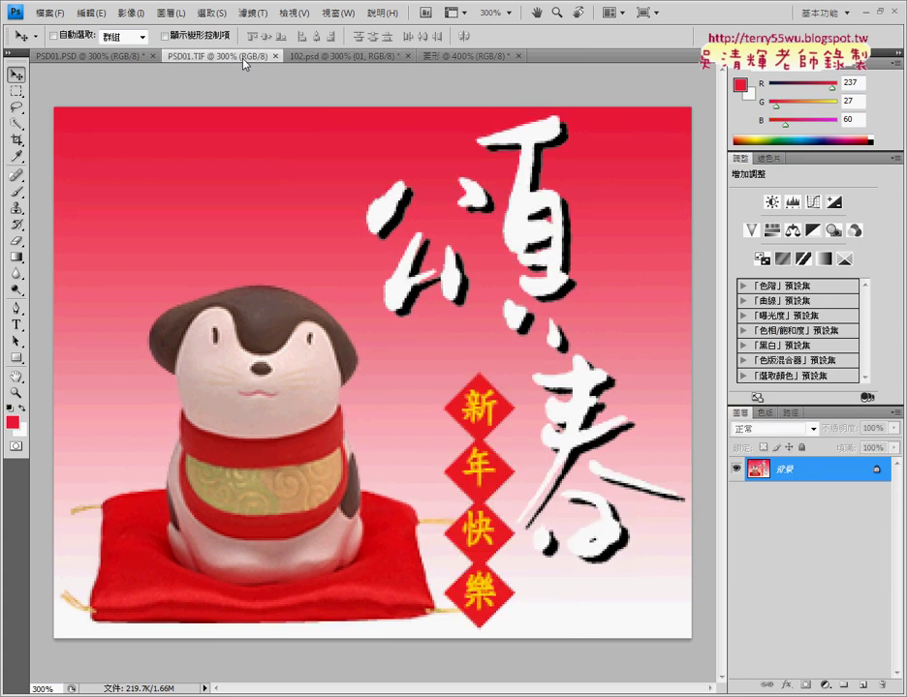
left_click(323, 56)
mouse_move(483, 387)
left_mouse_down()
mouse_move(498, 403)
mouse_move(490, 405)
left_mouse_up()
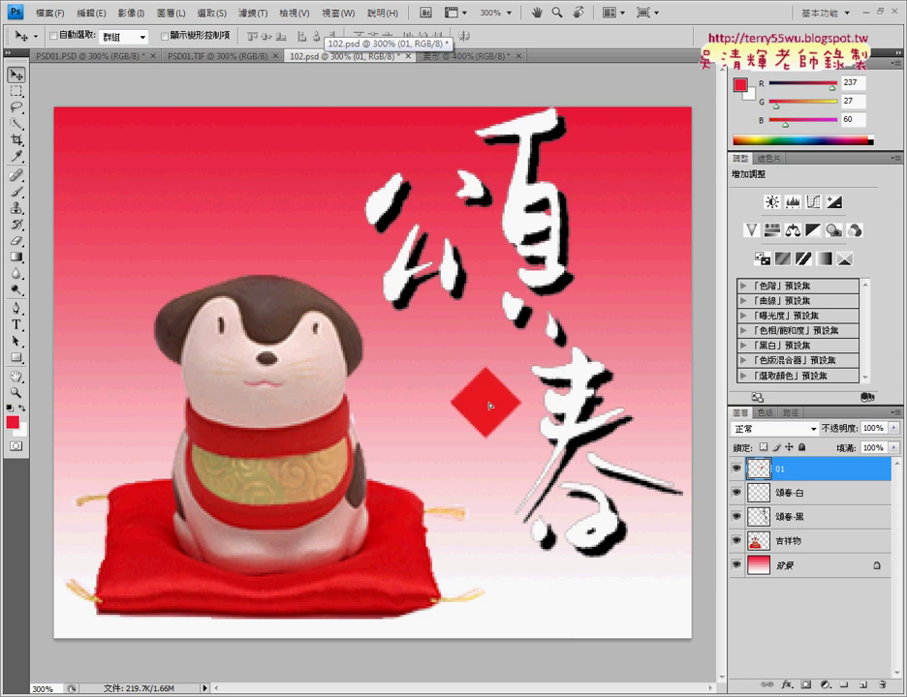
left_click(238, 60)
left_click(327, 56)
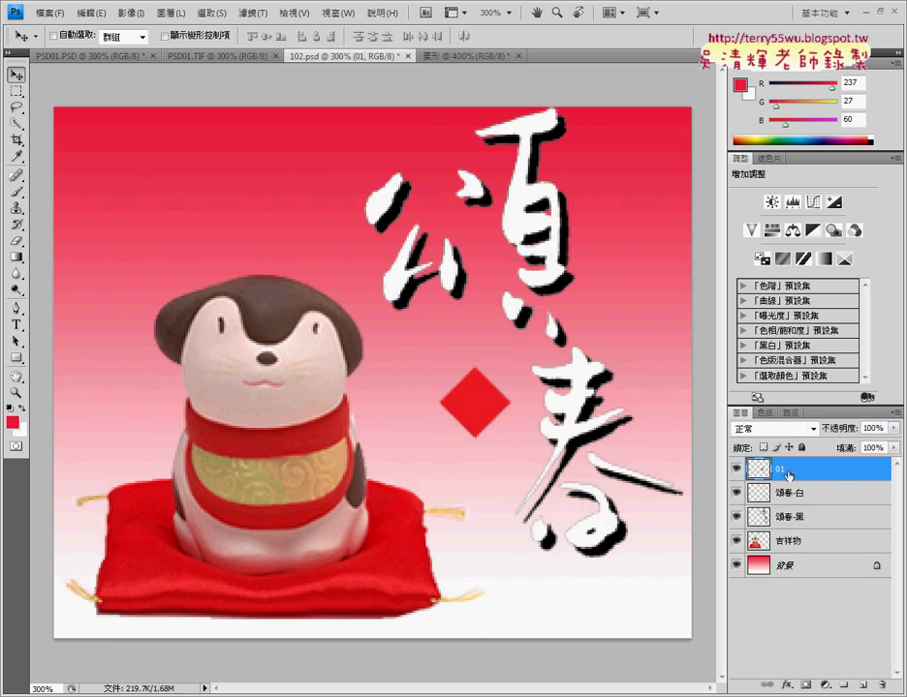
- Duplicate diamond layer 01 as layer 02 and move the copy below the first diamond
right_click(762, 470)
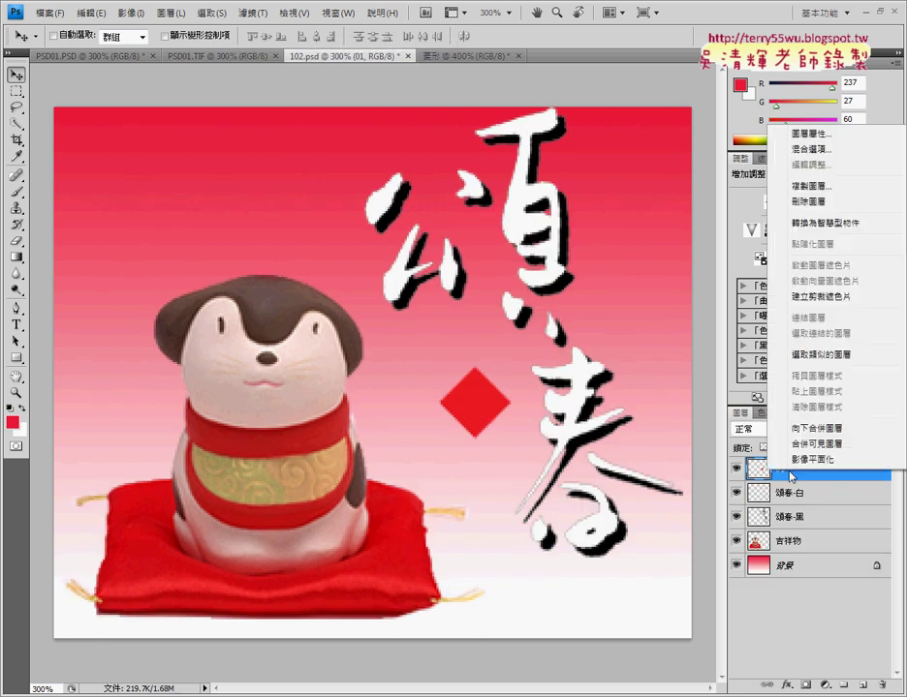
left_click(813, 186)
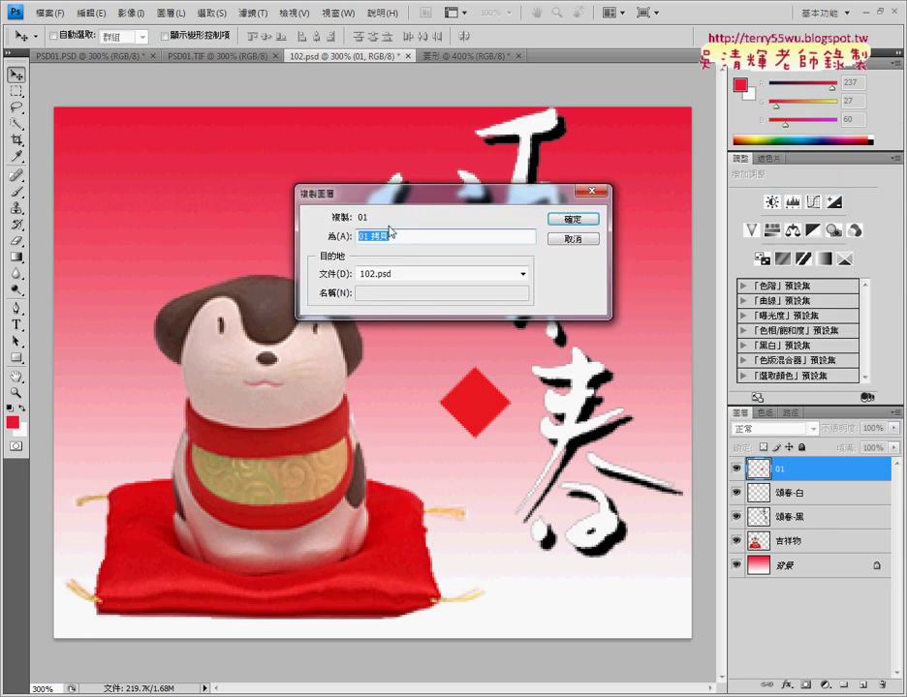
type("02")
key("Return")
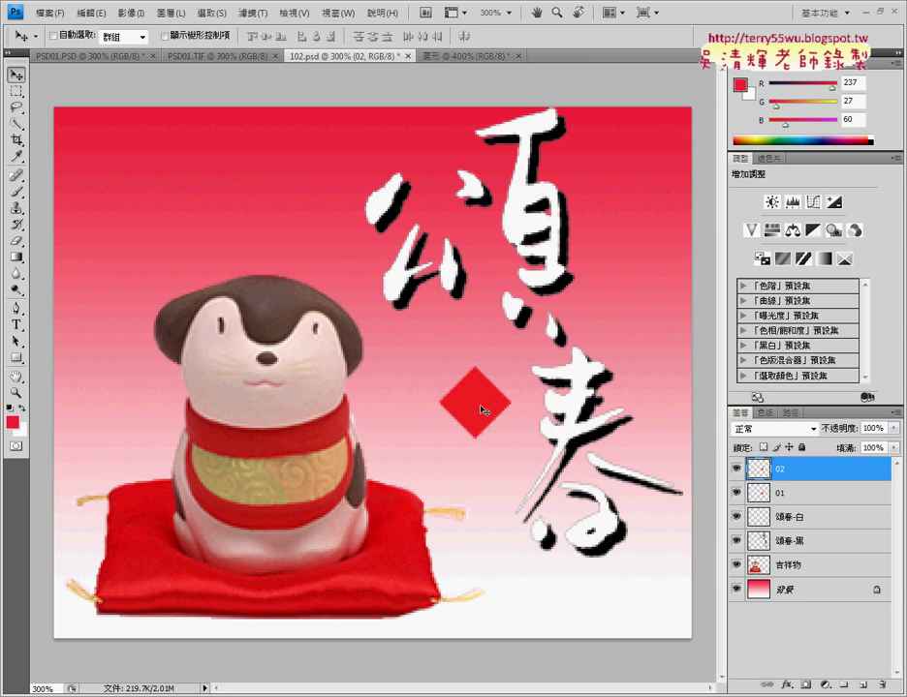
left_click_drag(486, 411, 486, 471)
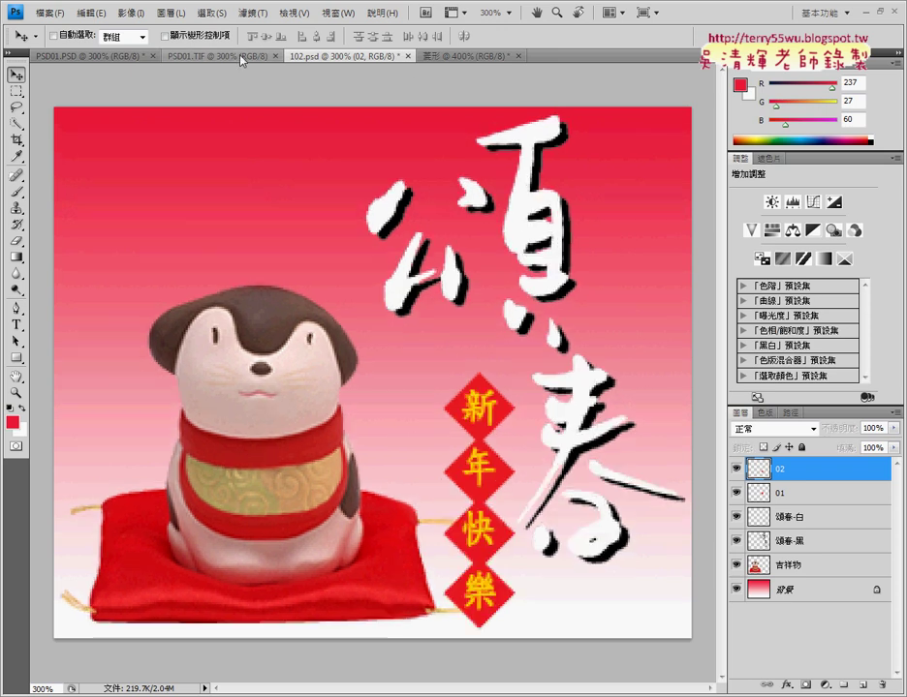
left_click(223, 56)
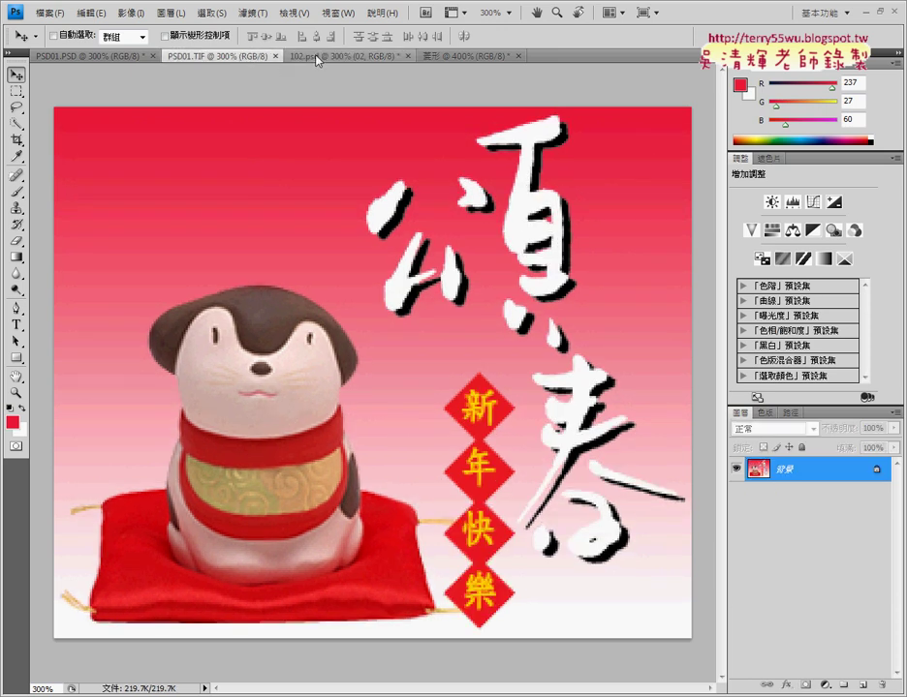
left_click(314, 56)
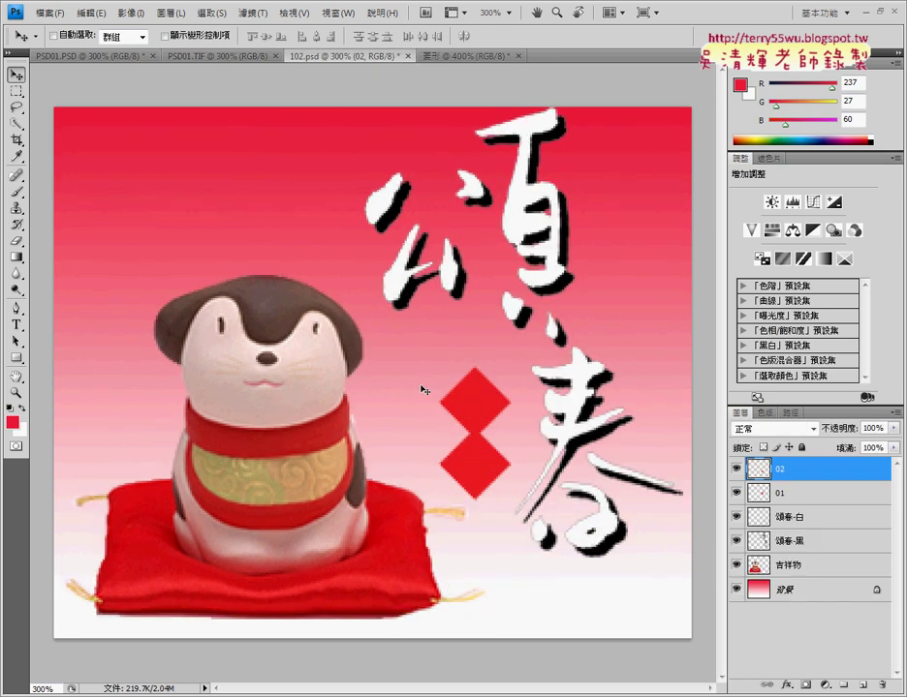
- Duplicate layer 02 as layer 03 and place the third diamond below the second
right_click(779, 471)
left_click(812, 182)
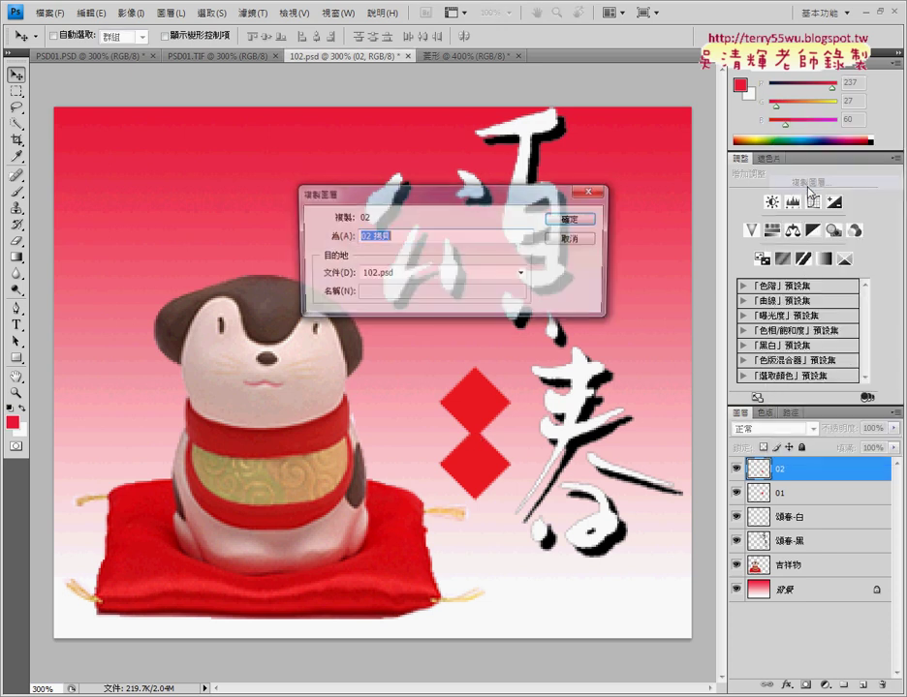
type("03")
key("Return")
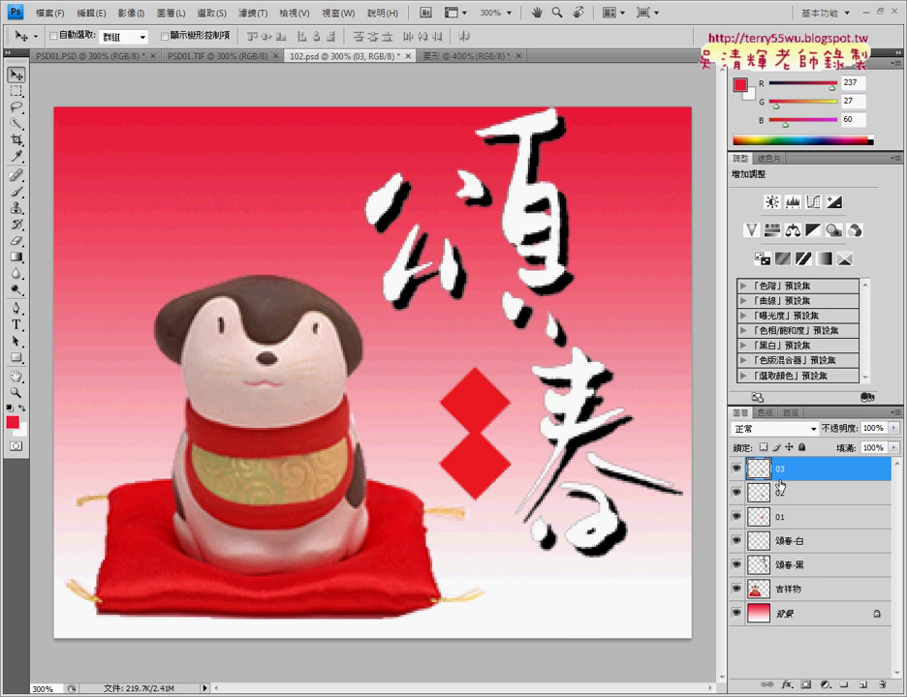
left_click_drag(478, 472, 482, 540)
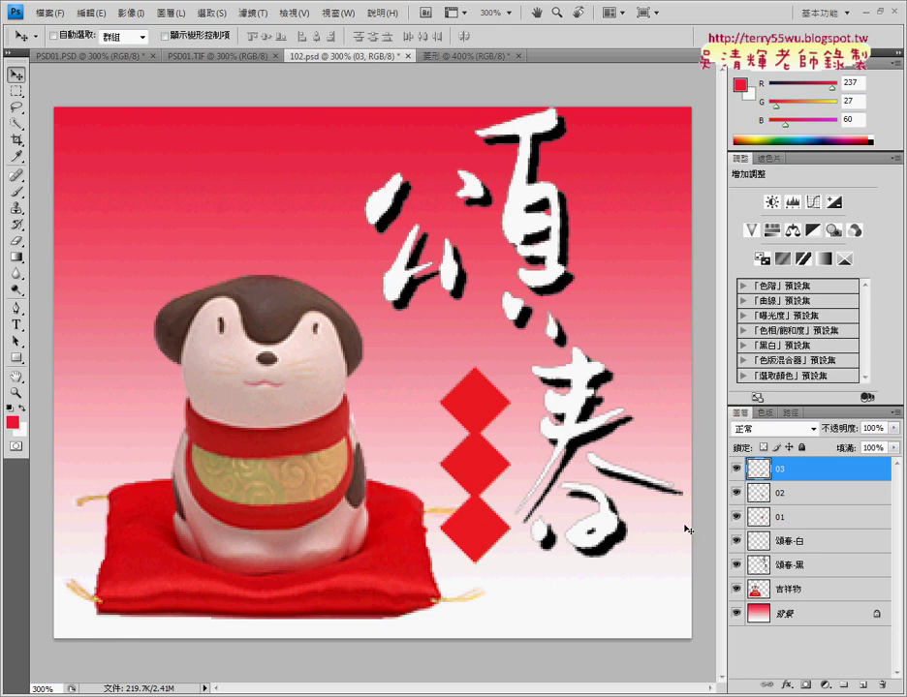
- Duplicate layer 03 as layer 04, position it below the third, and compare with PSD01.TIF
right_click(800, 474)
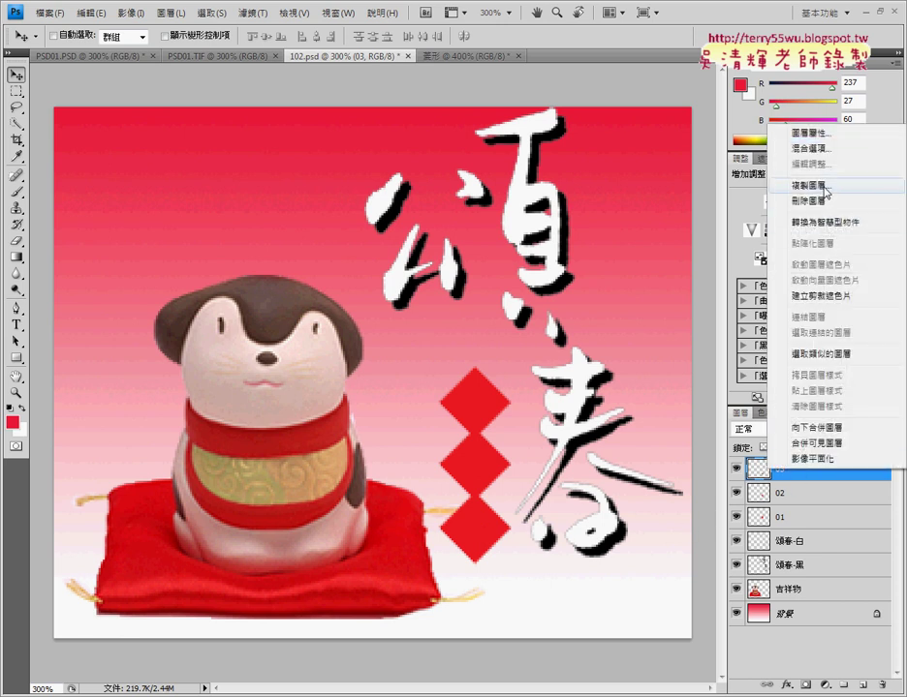
left_click(824, 183)
type("04")
key("Return")
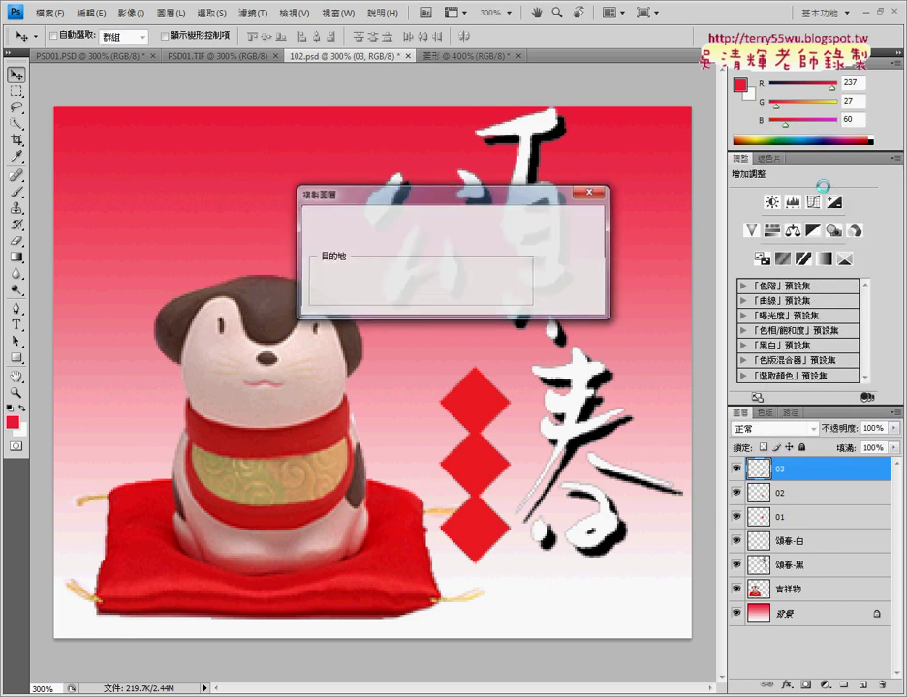
left_click_drag(473, 547, 476, 607)
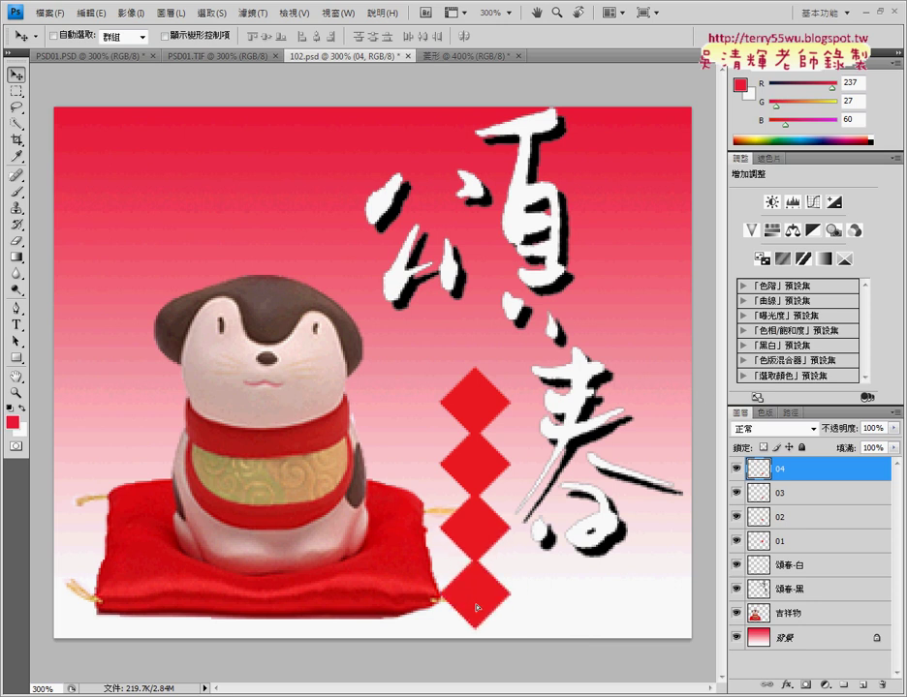
key("Up")
key("Up")
key("Up")
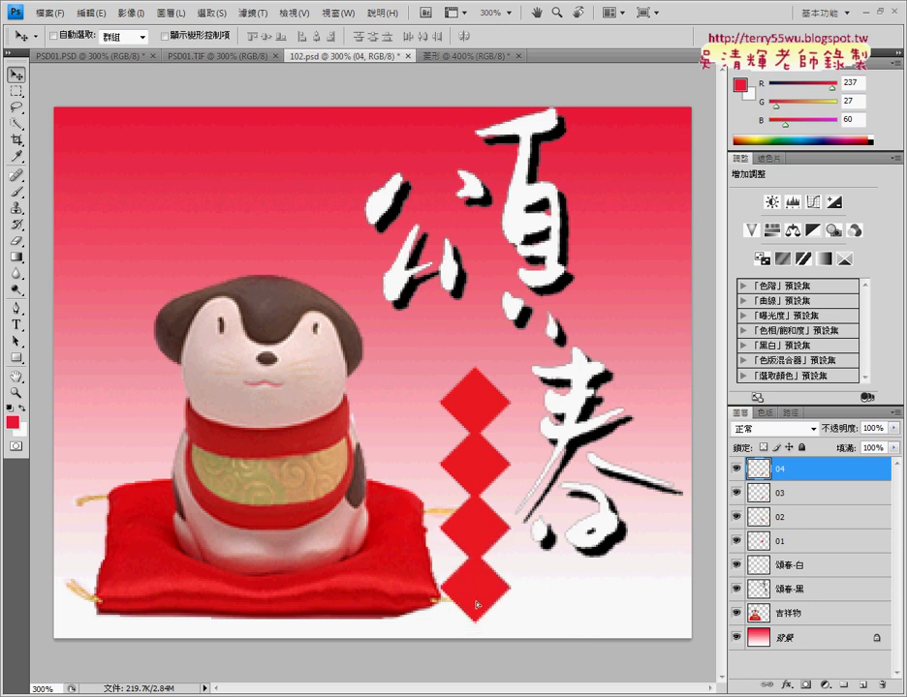
left_click(230, 59)
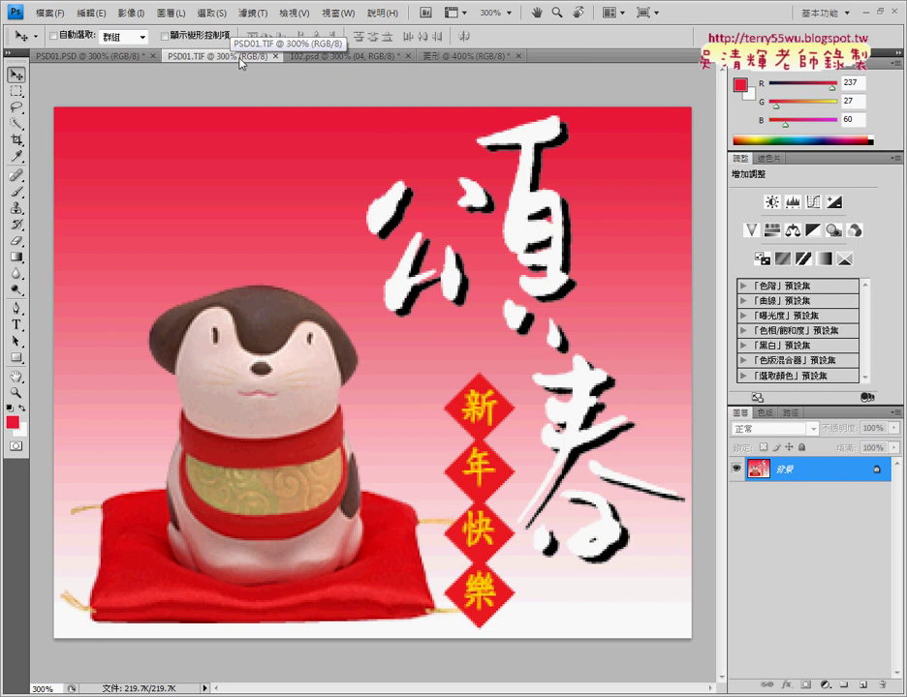
- Link diamond layers 01–04 on 102.psd and nudge the column slightly right
left_click(310, 58)
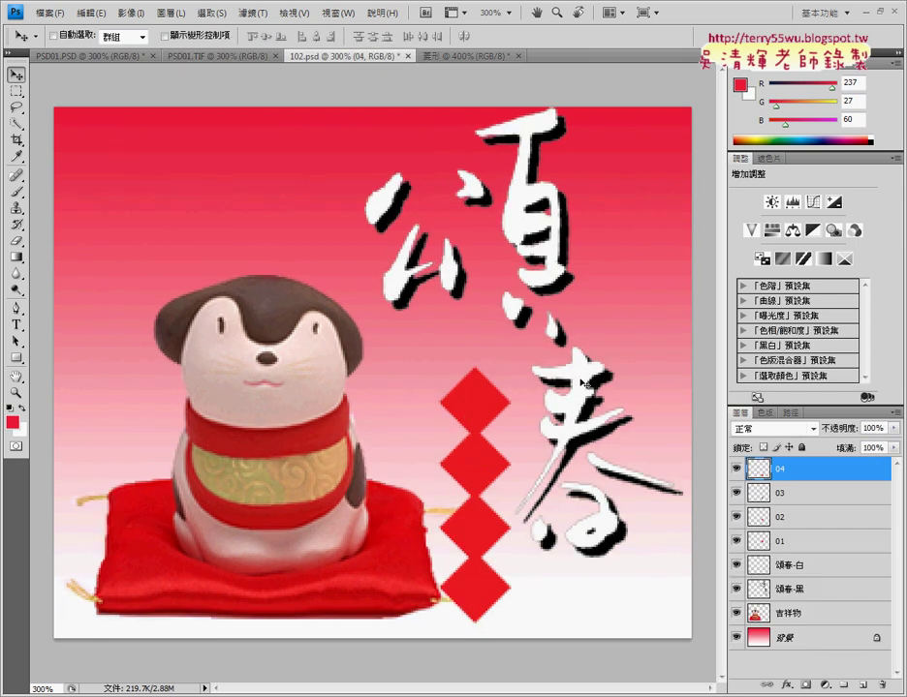
left_click(787, 542, "shift")
right_click(792, 544)
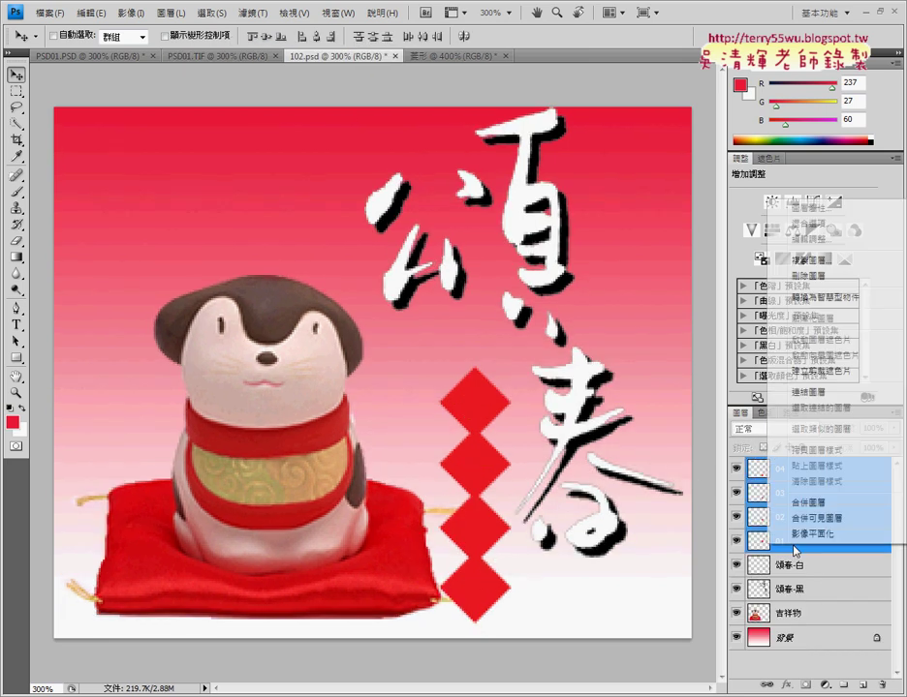
left_click(809, 392)
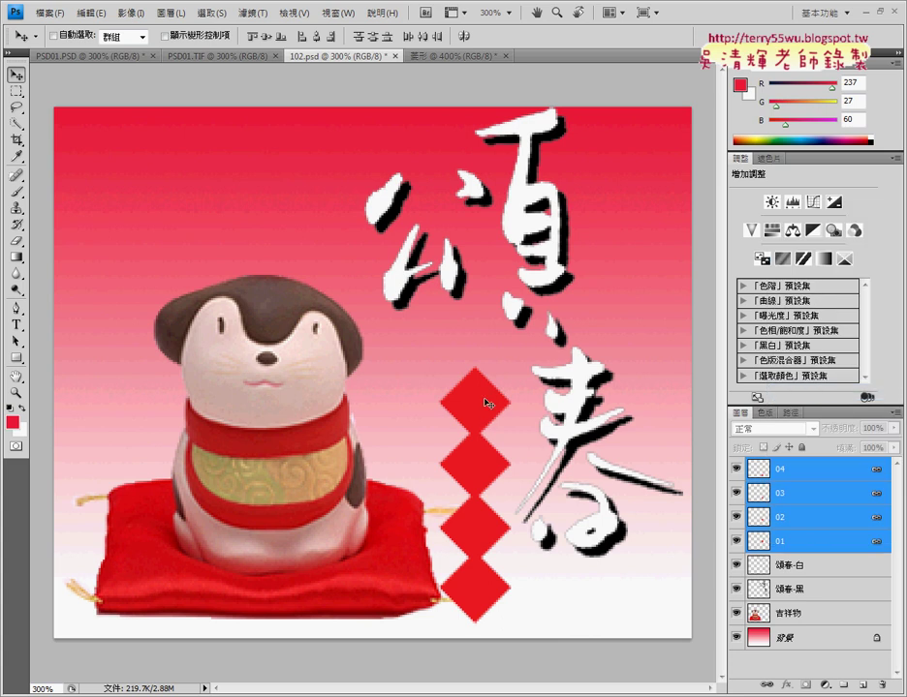
key("Right")
key("Right")
key("Right")
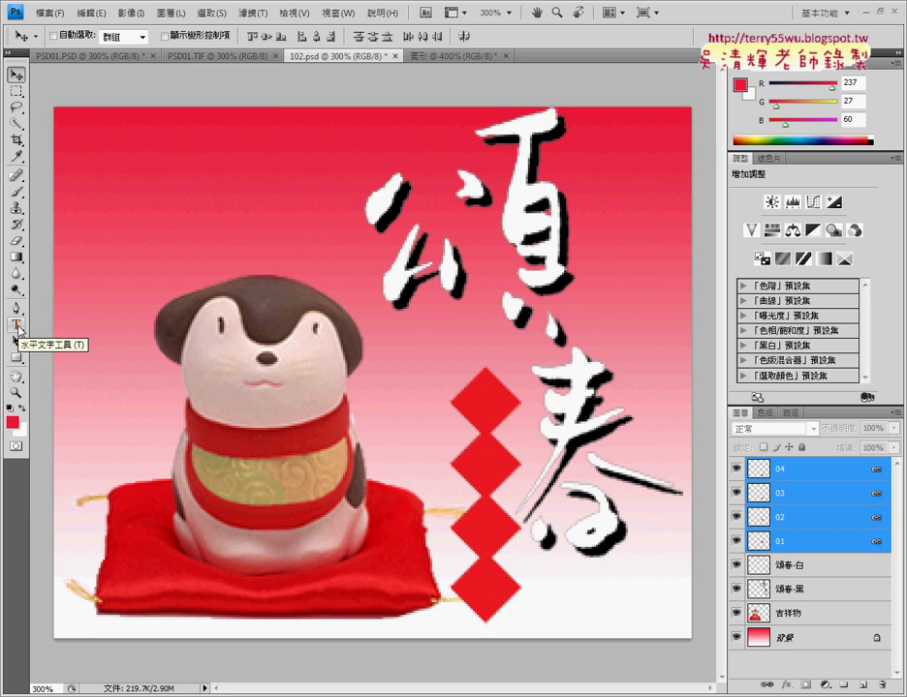
left_click(17, 325)
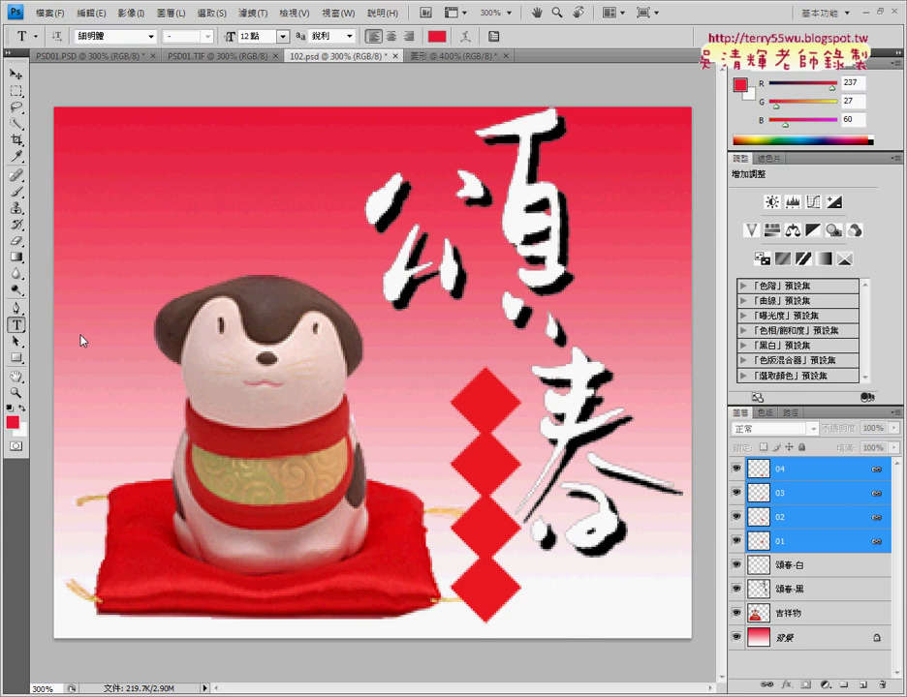
- Switch to the Vertical Type Tool and show the Character panel
right_click(16, 327)
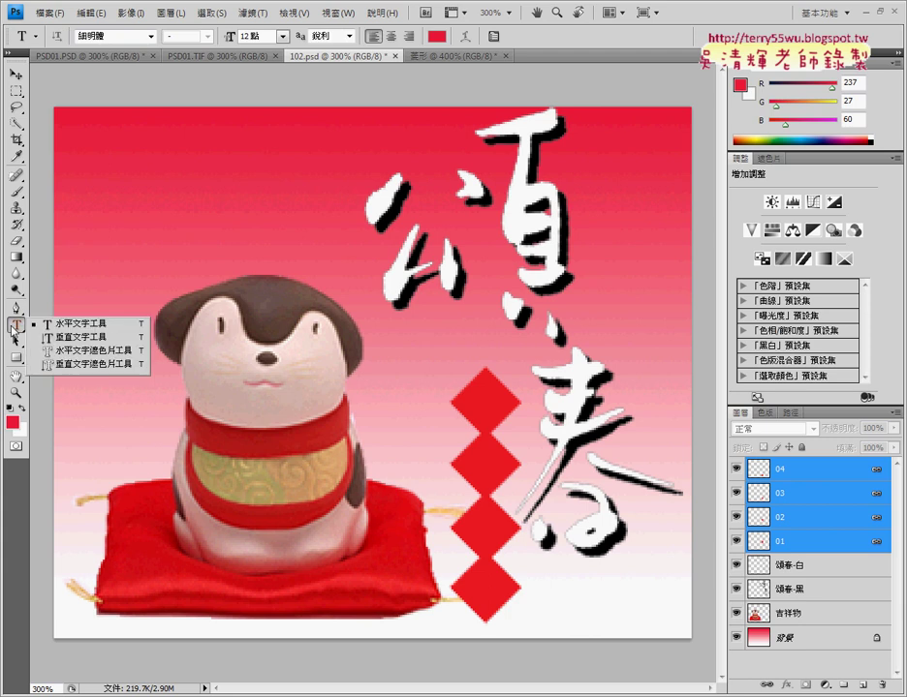
left_click(83, 341)
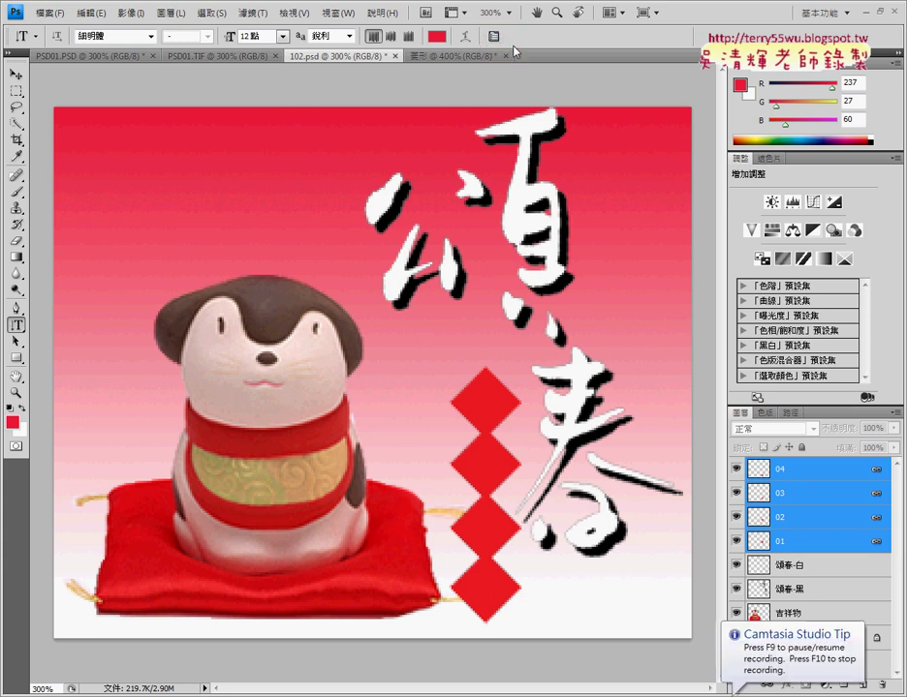
left_click(496, 39)
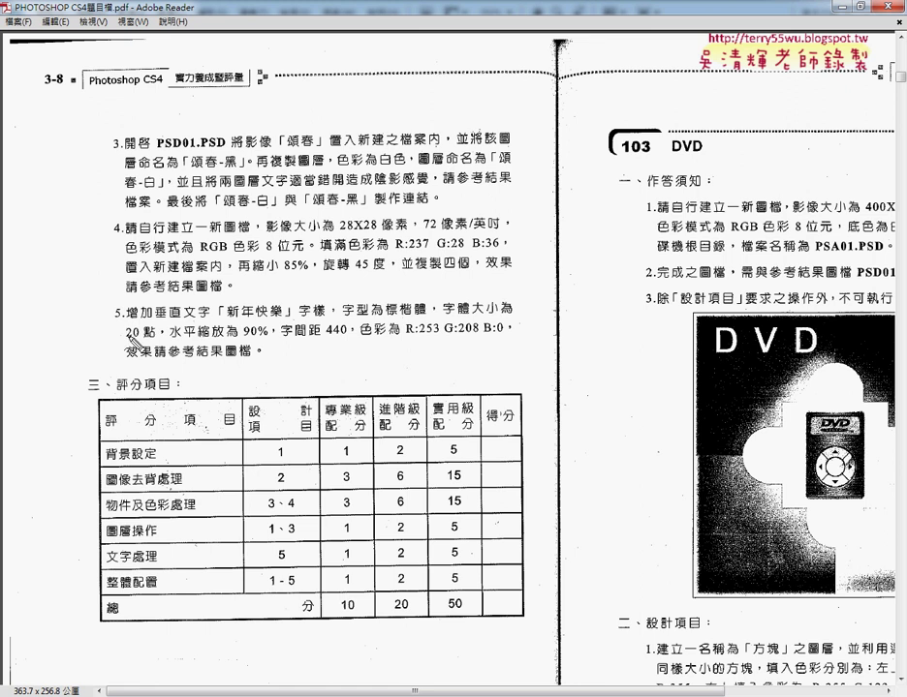
left_click_drag(385, 314, 432, 314)
left_click_drag(126, 342, 267, 340)
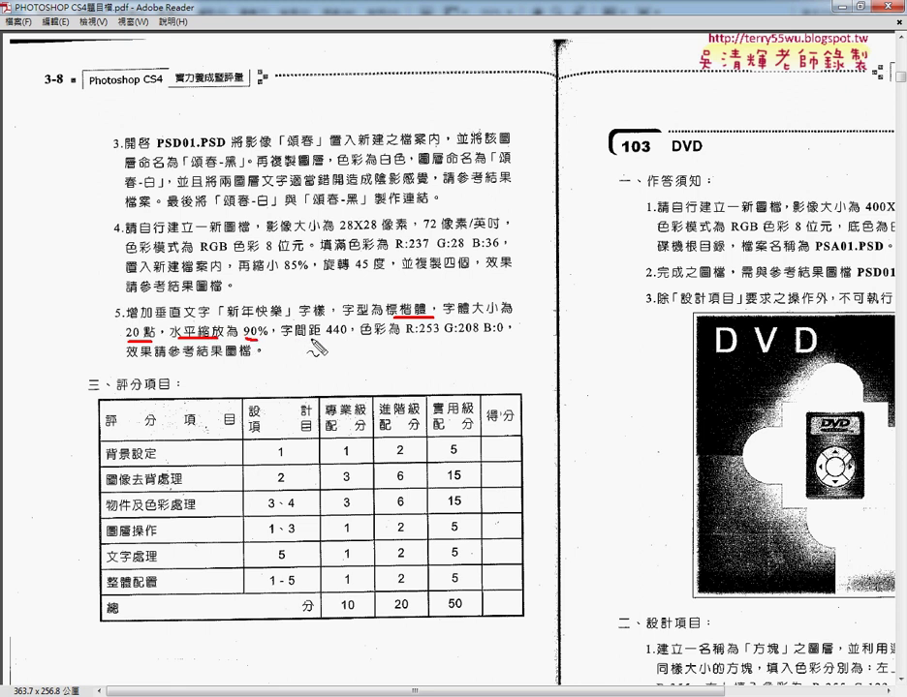
left_click_drag(326, 340, 351, 340)
left_click_drag(407, 339, 484, 339)
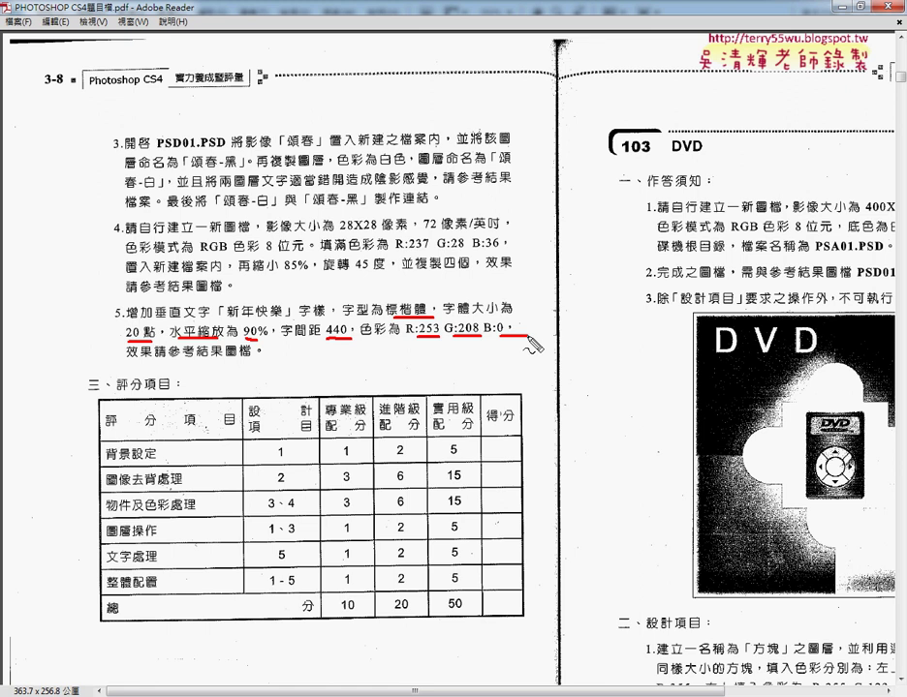
key("Escape")
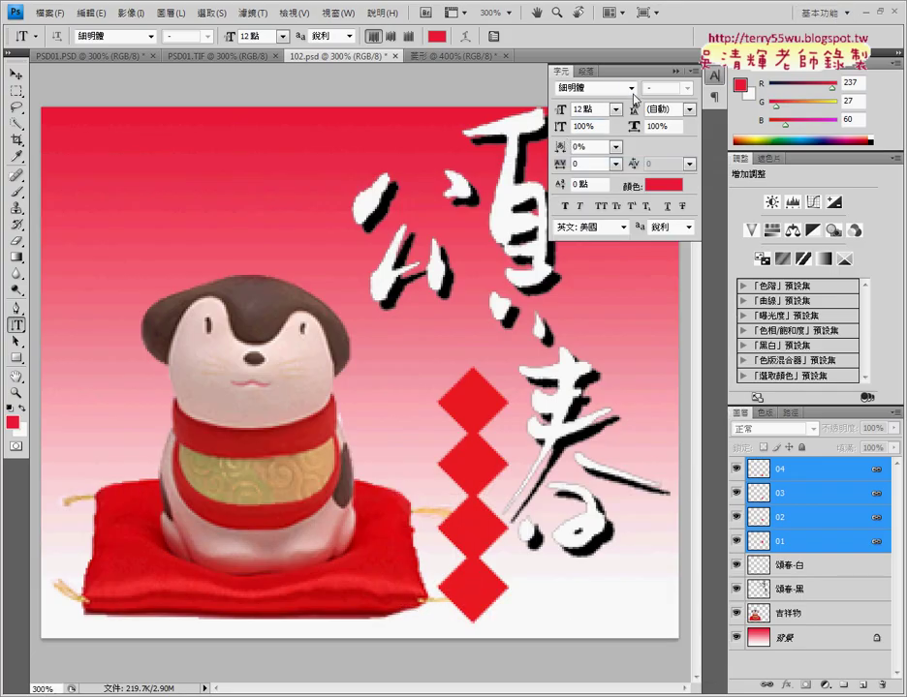
- Set the character font to 標楷體, size 20 pt and horizontal scale 90%
left_click(631, 88)
left_click(627, 202)
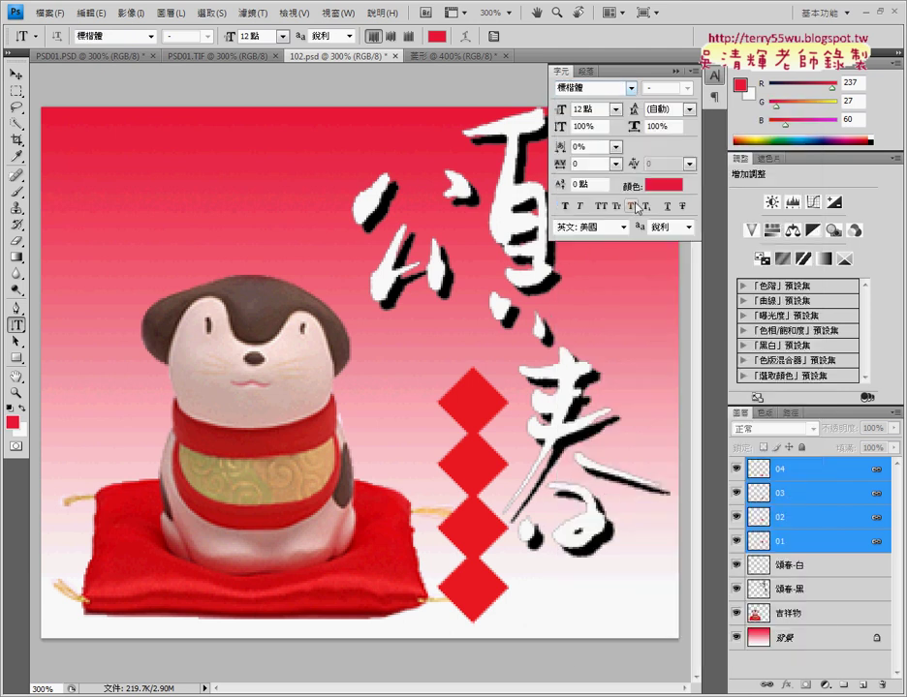
double_click(581, 109)
type("20")
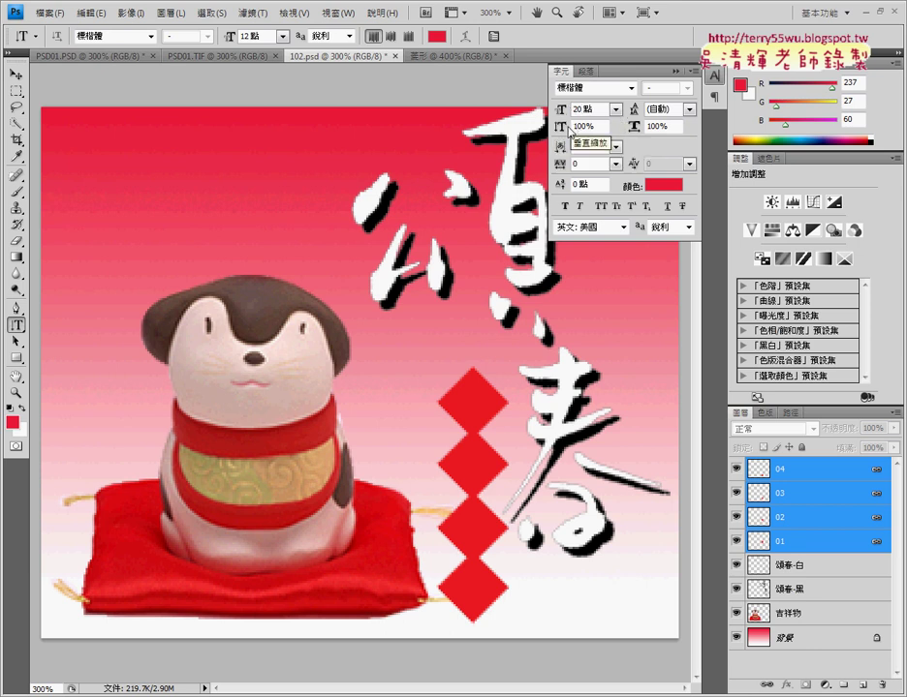
left_click(643, 126)
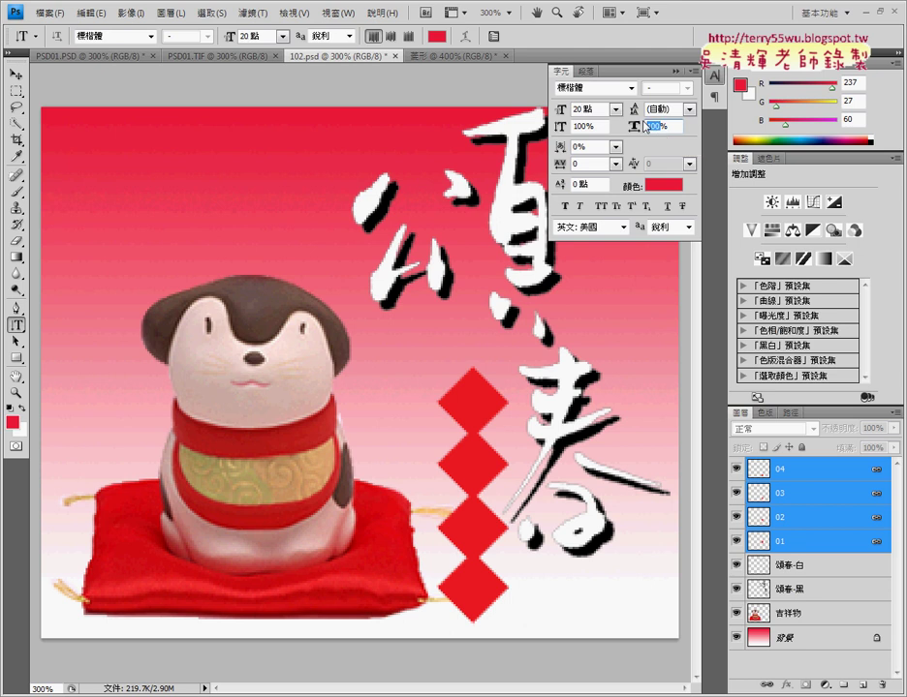
type("90")
- Set tracking to 440 and the text colour to yellow R253 G208 B0
double_click(586, 164)
type("4")
type("40")
left_click(664, 184)
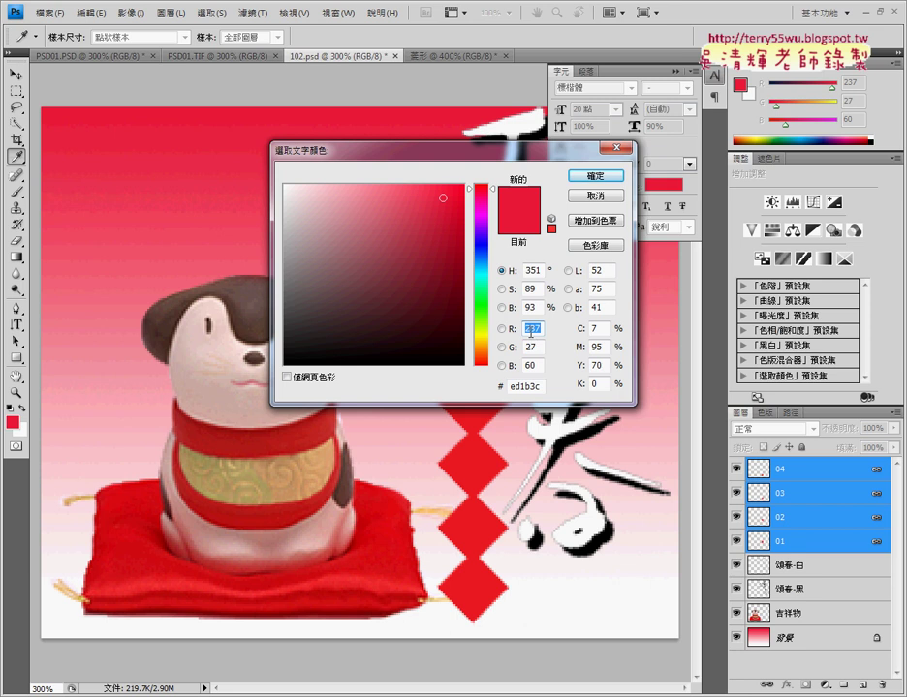
type("253")
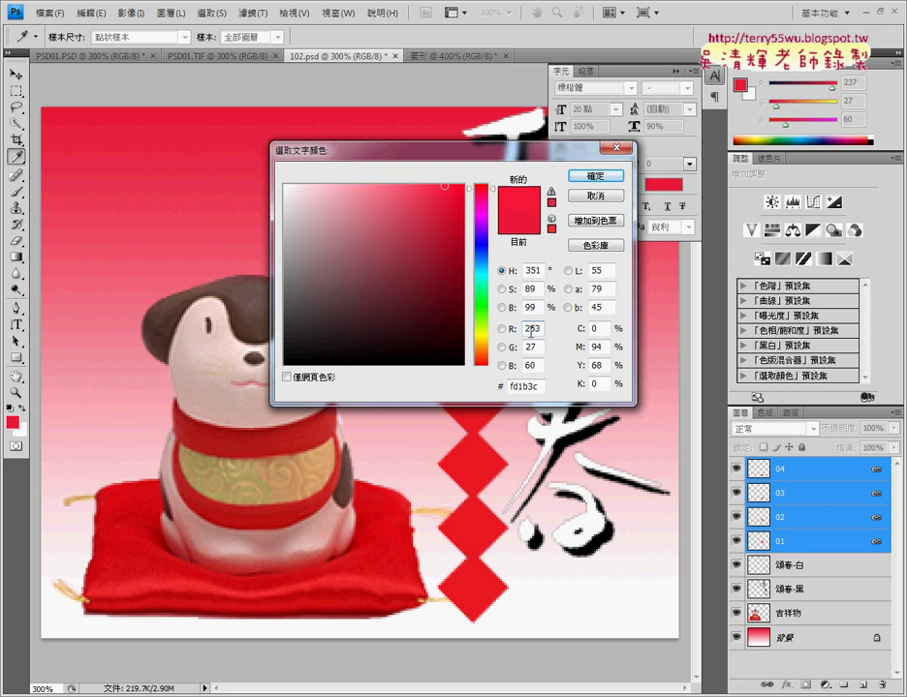
key("Tab")
key("Tab")
type("0")
key("shift+Tab")
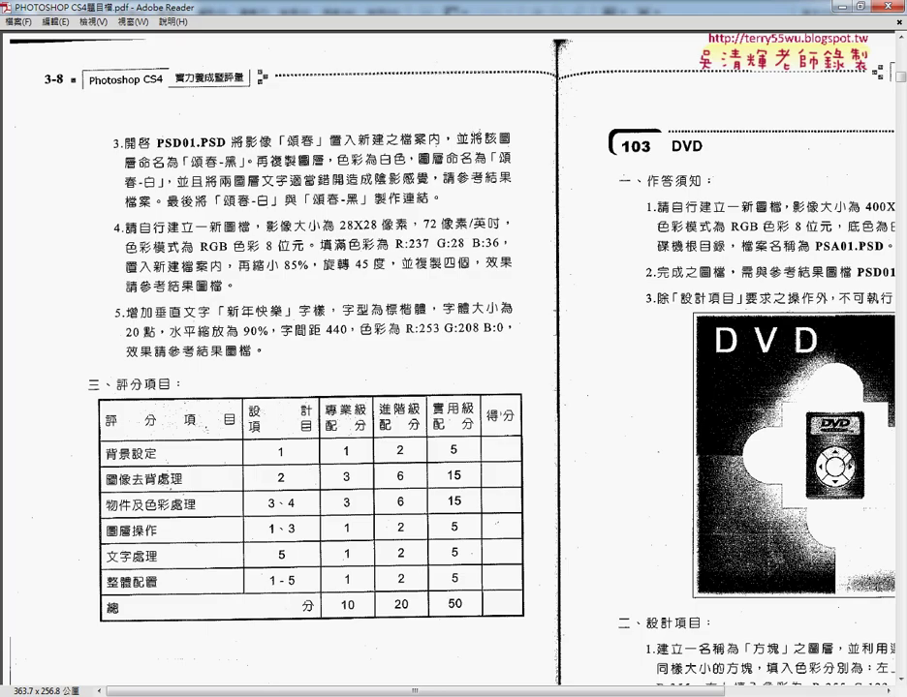
type("20")
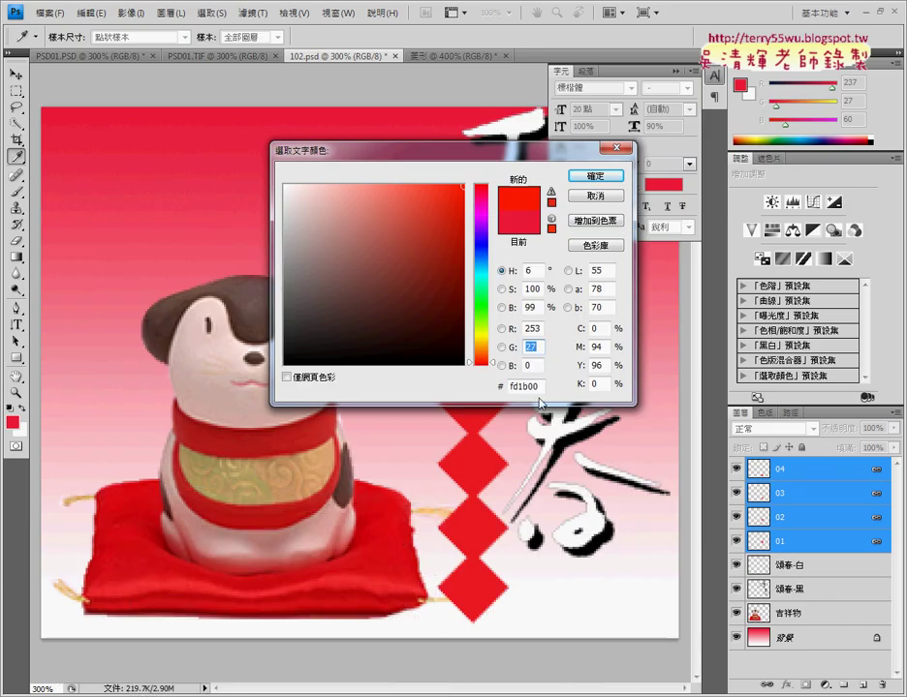
type("8")
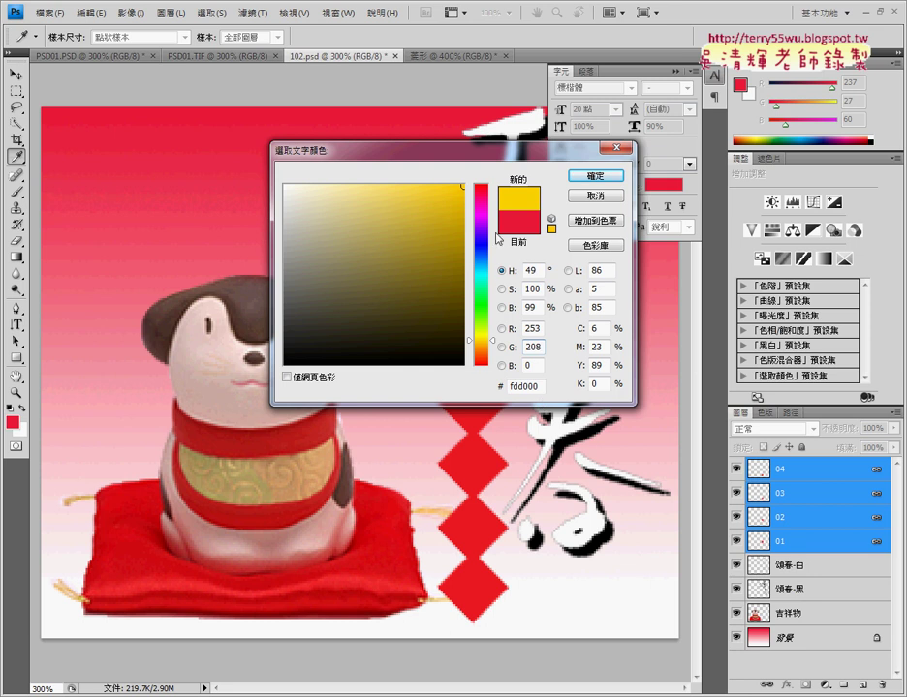
left_click(589, 177)
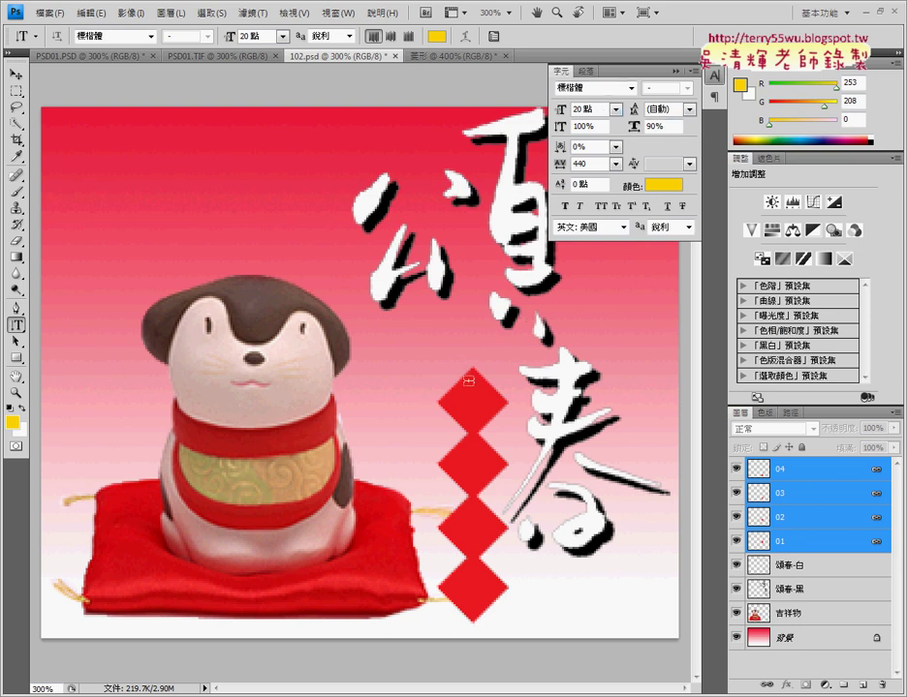
- Type a trial vertical 新年快樂 on the top diamond, then discard it
left_click(469, 382)
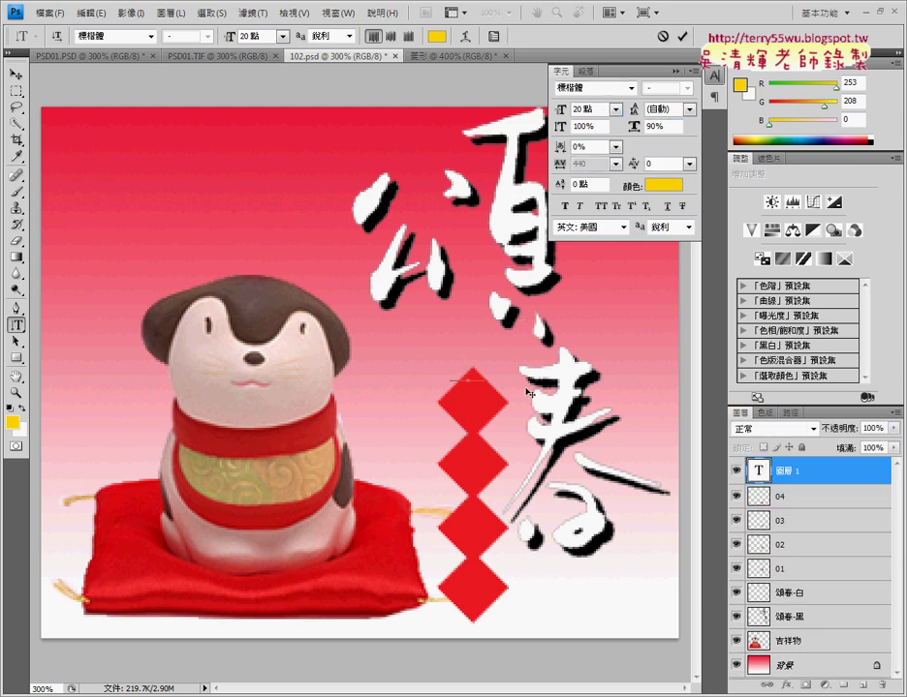
type("20")
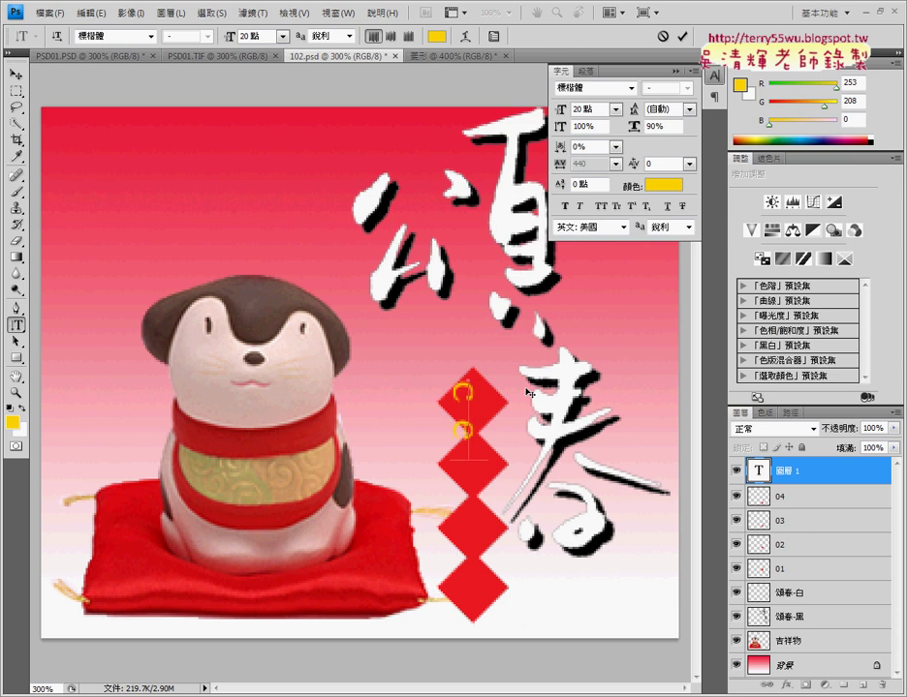
key("BackSpace")
key("BackSpace")
type("ㄒㄧ新ㄋㄧㄢ年ㄎㄨ快ㄌ樂")
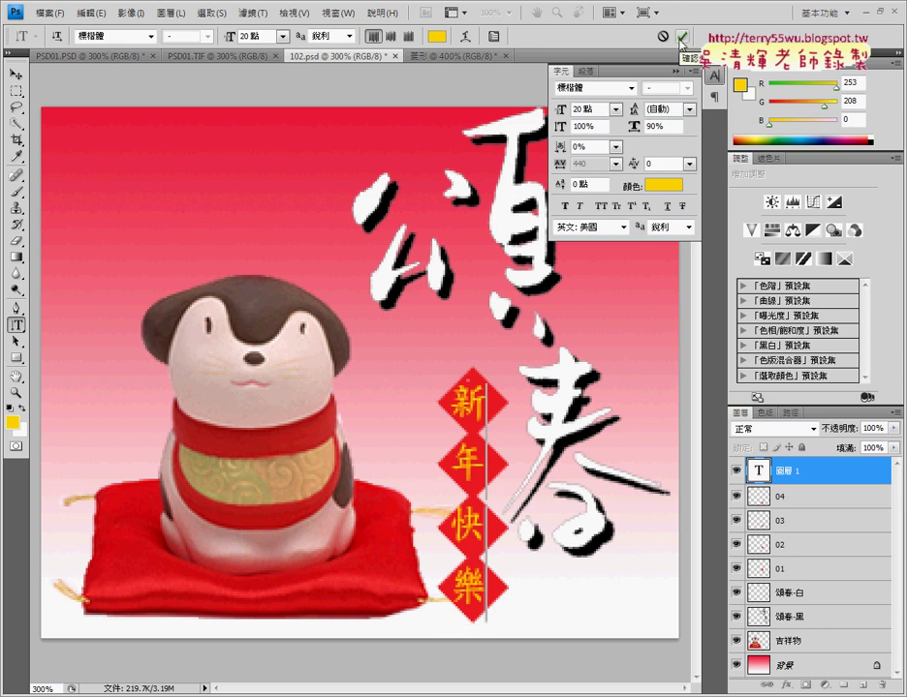
key("ctrl")
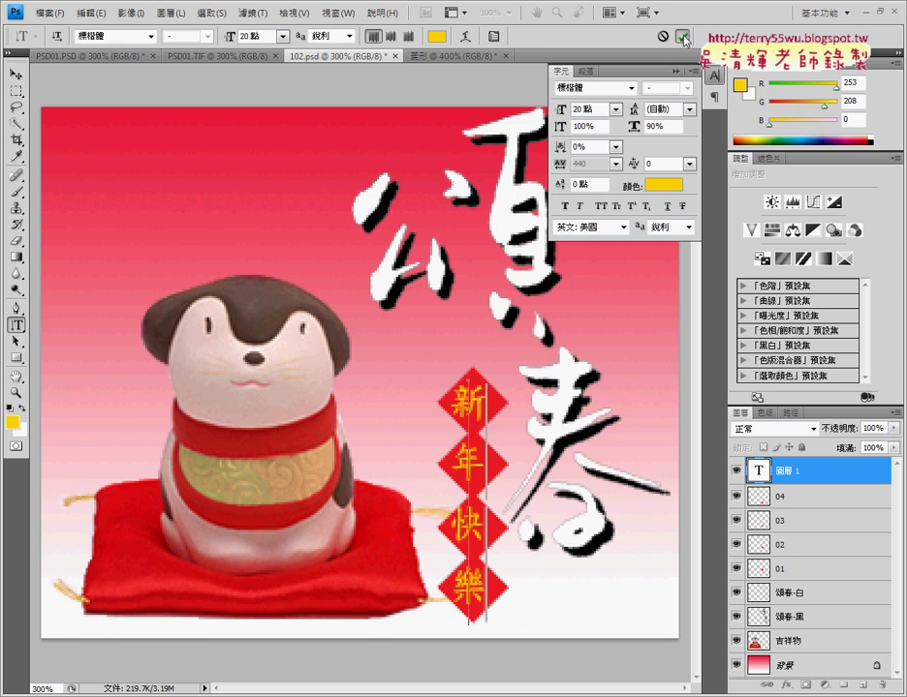
key("Escape")
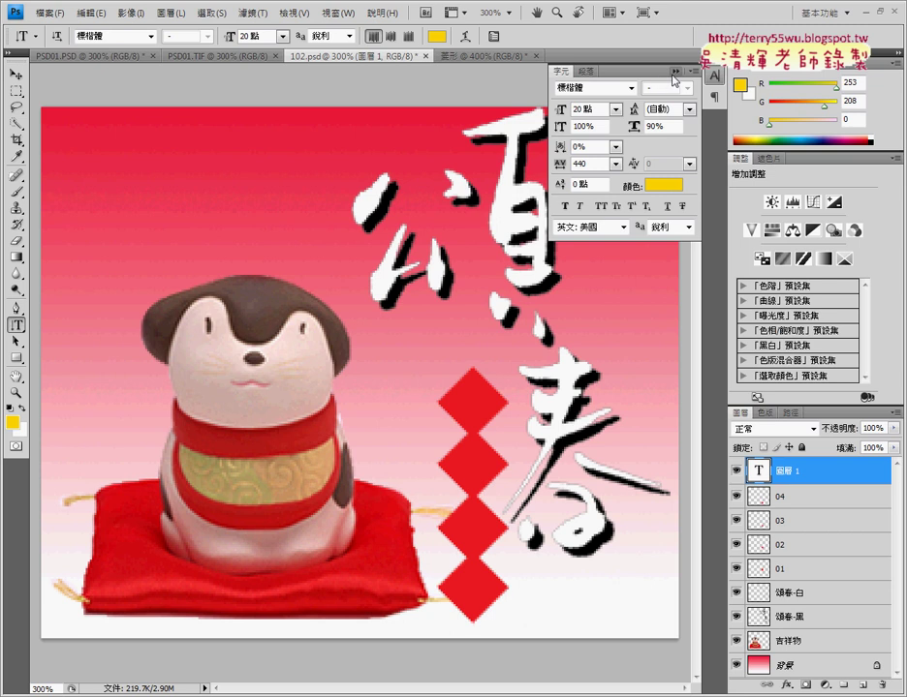
- Type vertical 新年快樂 starting on the top diamond and commit it as a text layer
left_click_drag(650, 76, 655, 102)
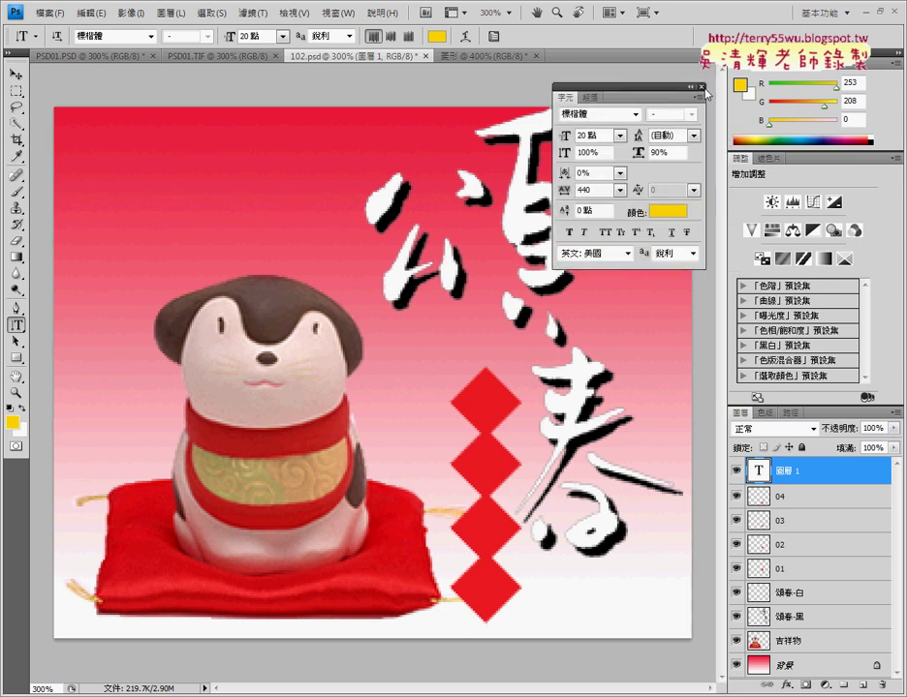
left_click(701, 87)
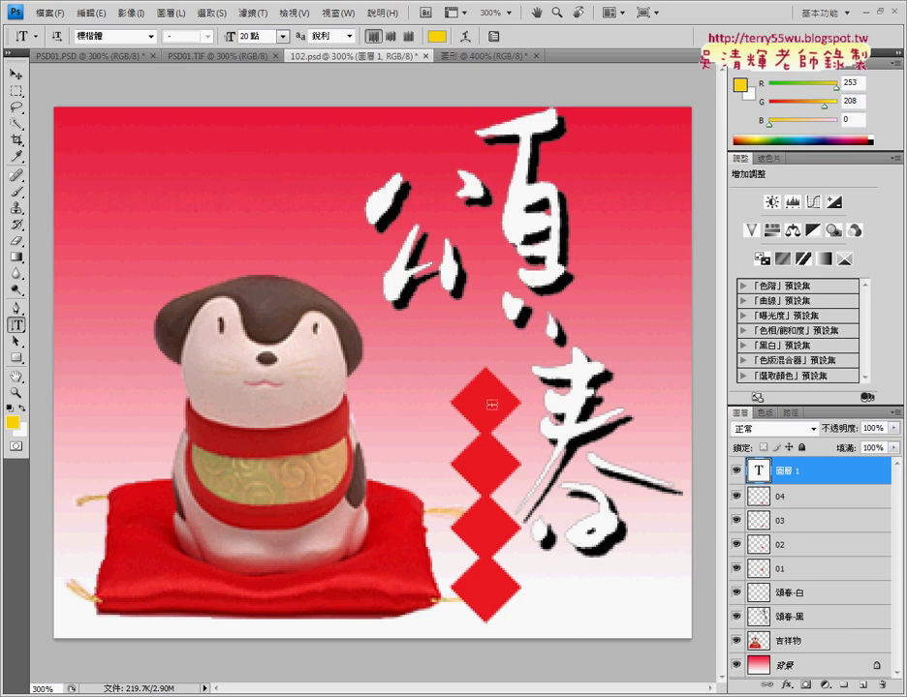
left_click(489, 387)
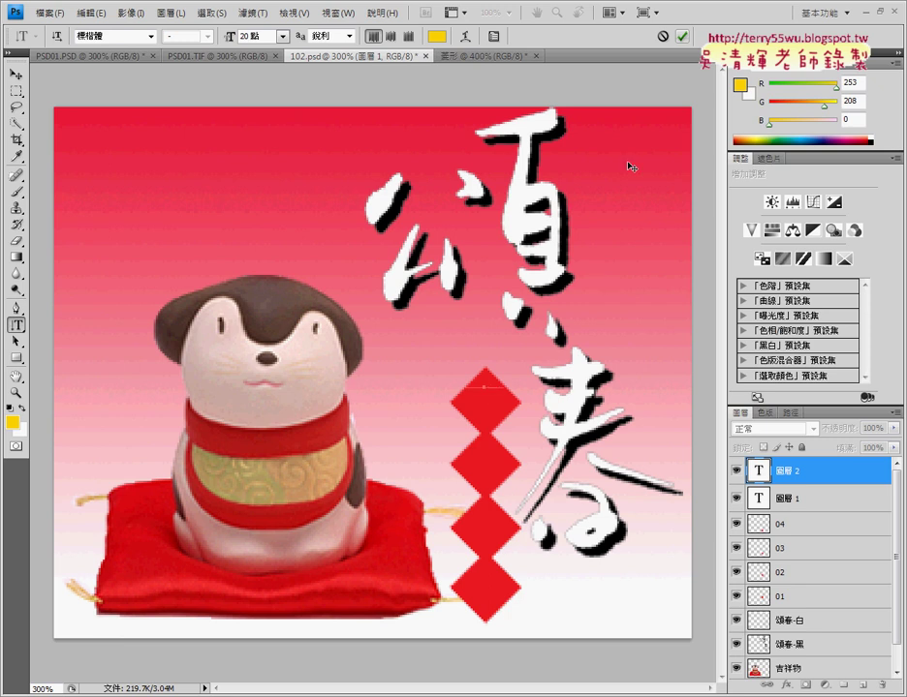
left_click(494, 36)
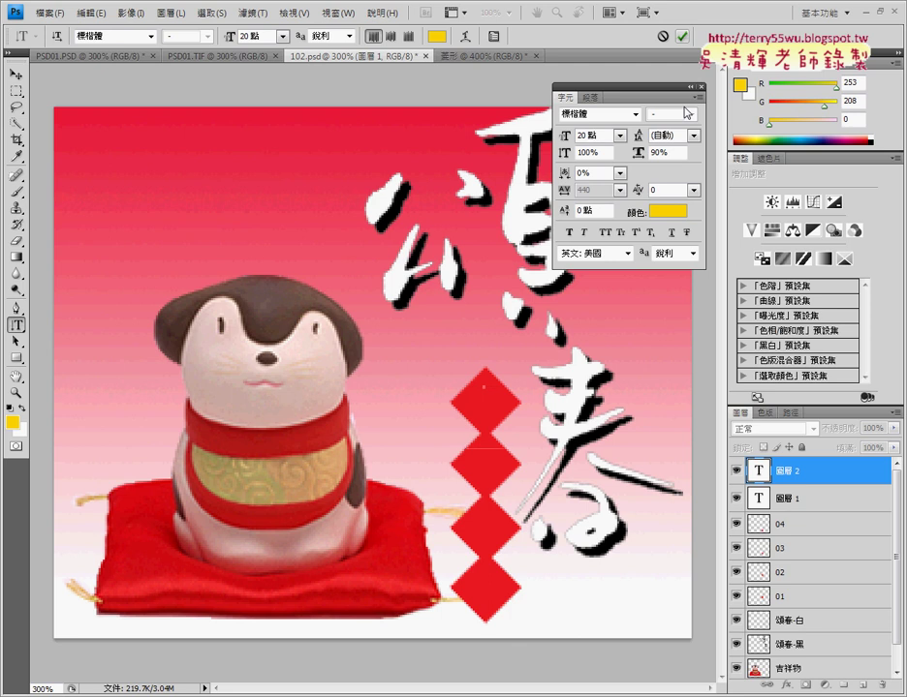
type("ㄒㄧ新ㄋㄧㄢ年快ㄌ樂")
key("Return")
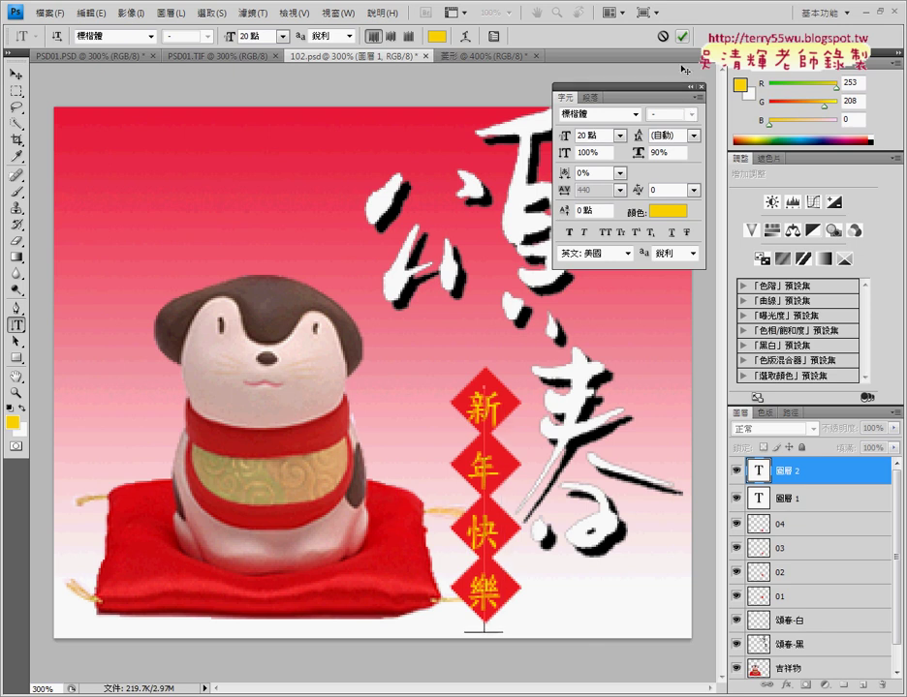
left_click(681, 37)
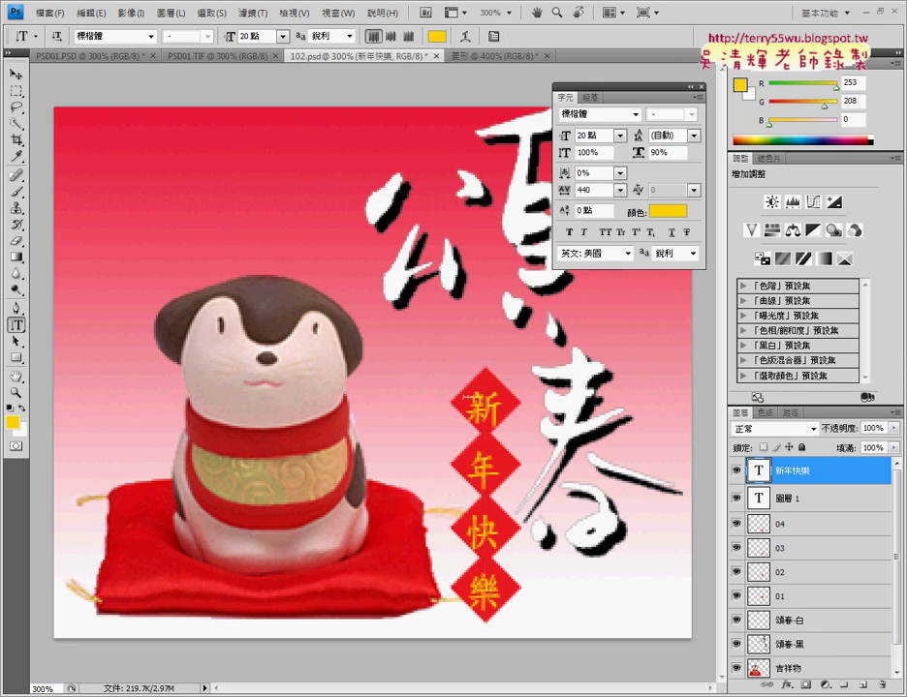
left_click(16, 75)
- Shift the 新年快樂 text up so each character centres on its diamond
mouse_move(489, 414)
left_mouse_down()
mouse_move(486, 404)
mouse_move(489, 415)
left_mouse_up()
key("shift+Up")
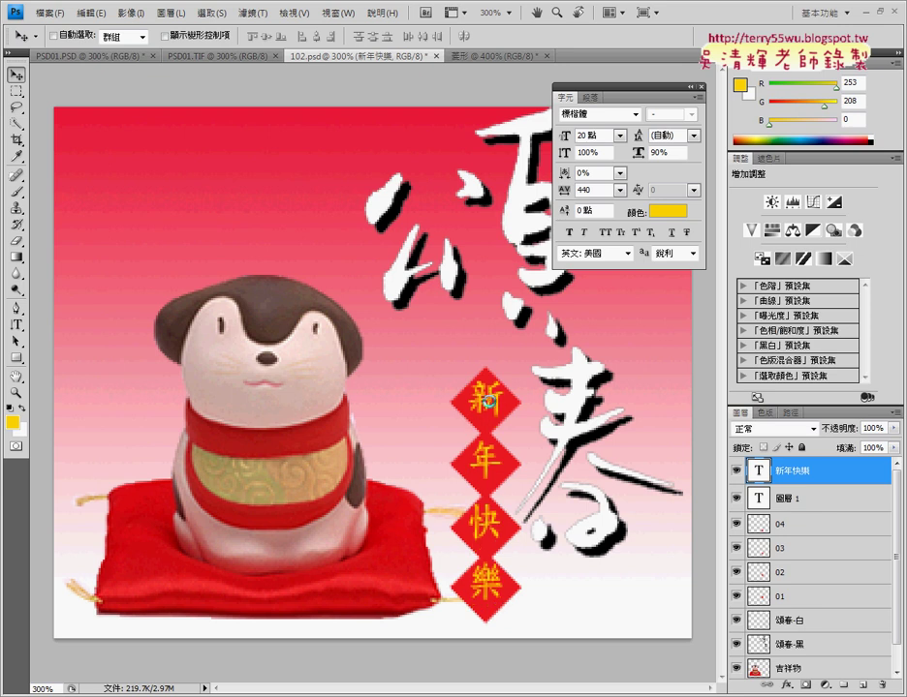
key("Down")
key("Down")
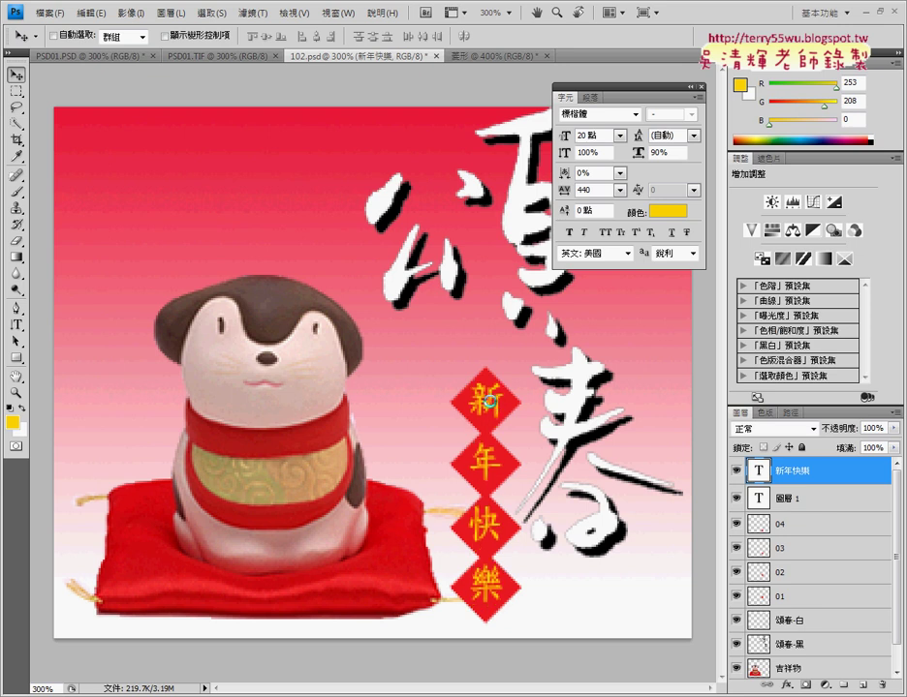
key("Up")
key("Up")
left_click(821, 500)
- Delete empty 圖層 1, then link 新年快樂 with diamond layers 01–04 and shift them together
left_click_drag(823, 502, 881, 685)
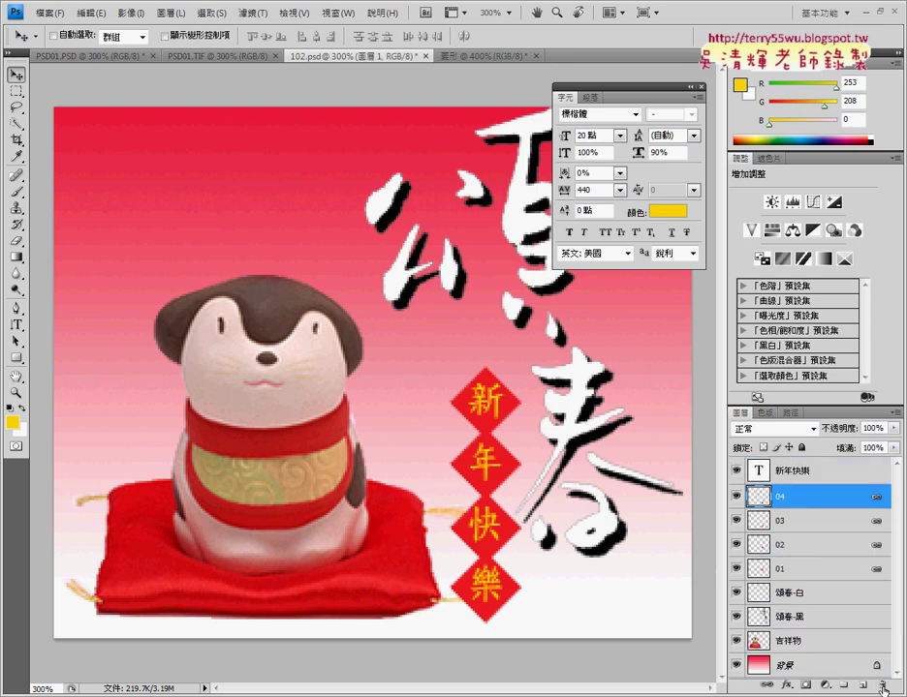
left_click(800, 478)
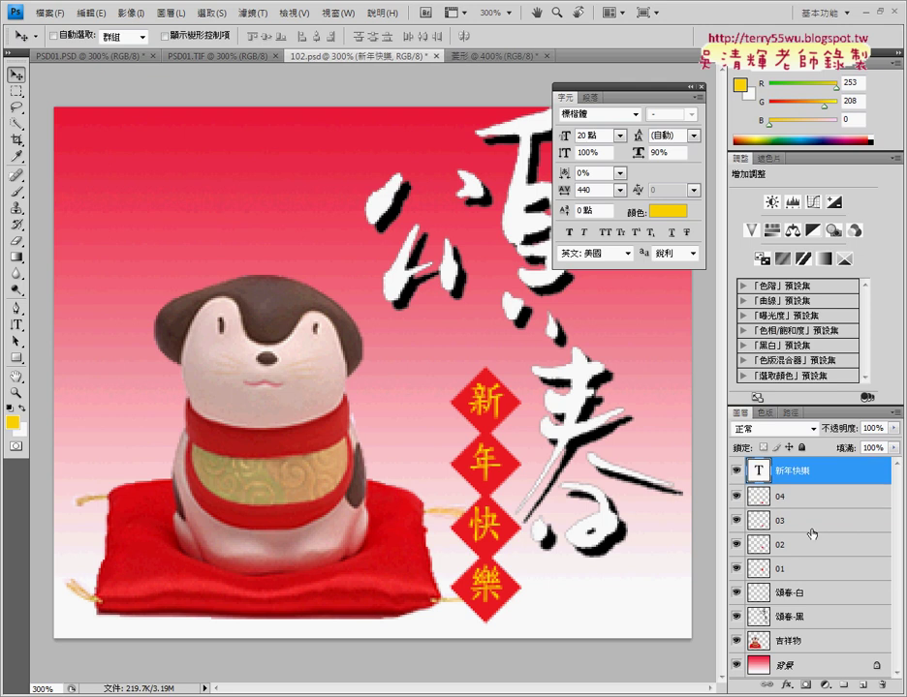
left_click(803, 573, "shift")
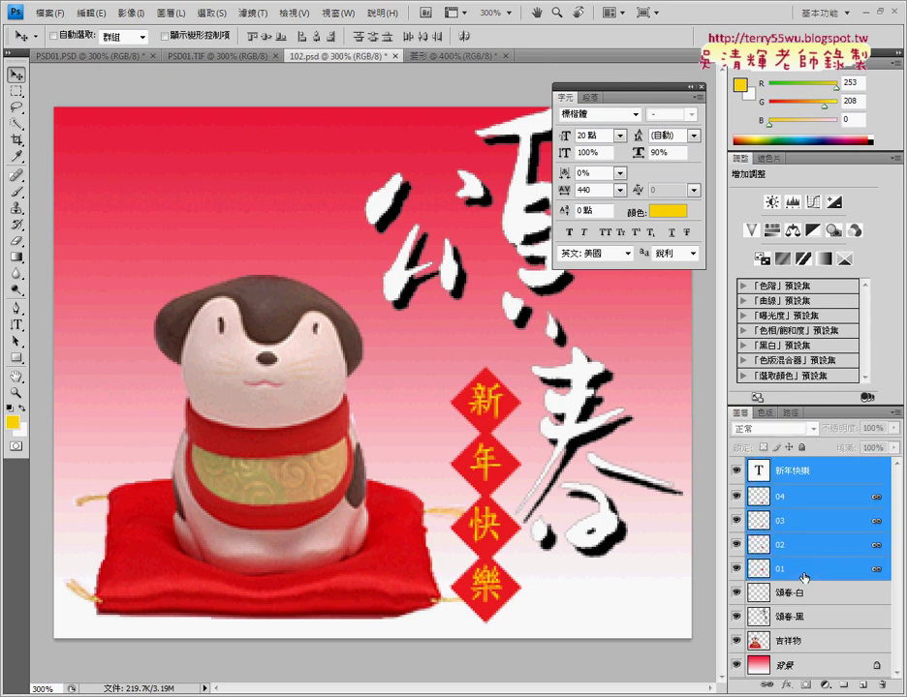
right_click(794, 511)
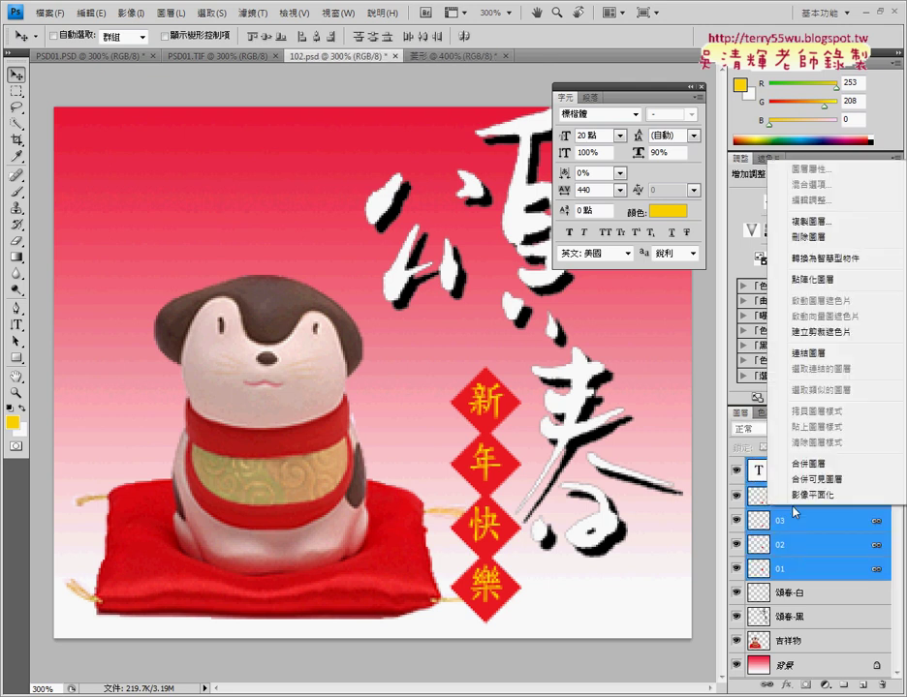
left_click(812, 353)
mouse_move(512, 405)
left_mouse_down()
mouse_move(511, 382)
mouse_move(516, 410)
left_mouse_up()
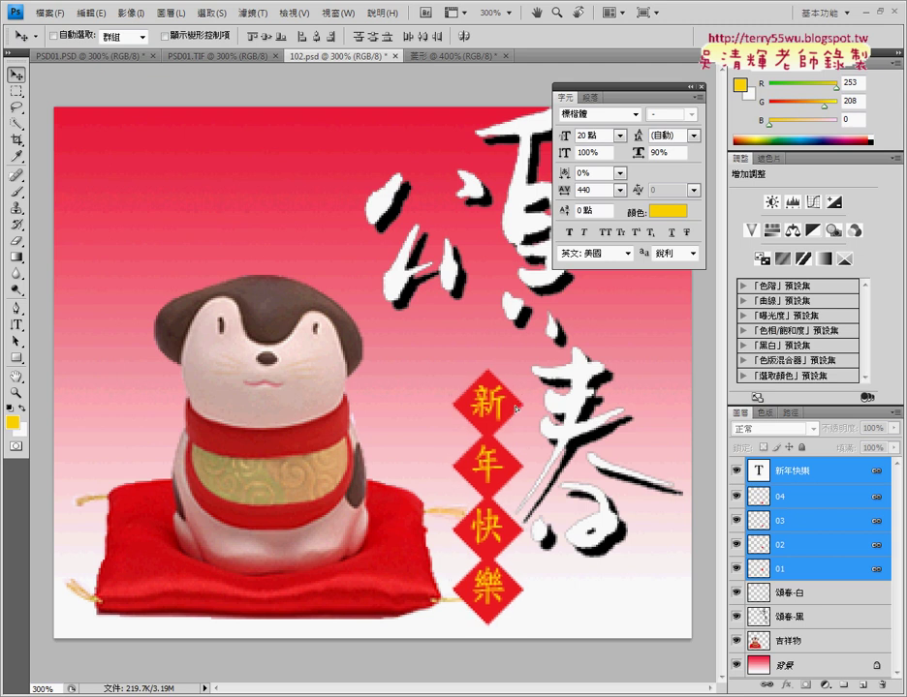
left_click(219, 57)
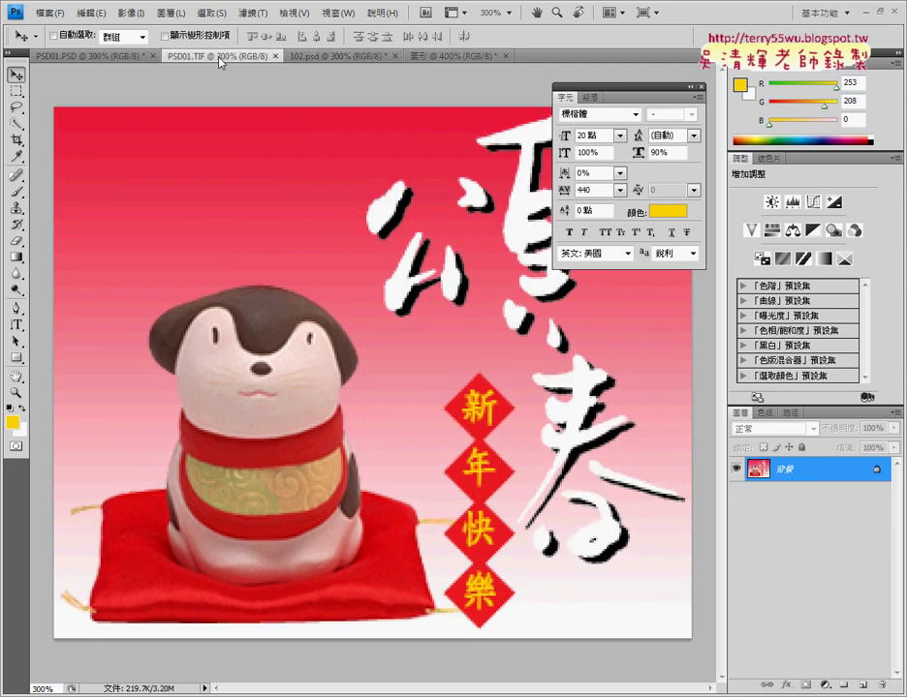
- Switch back to the 102.psd card with its text, diamond, calligraphy and mascot layers
left_click(315, 58)
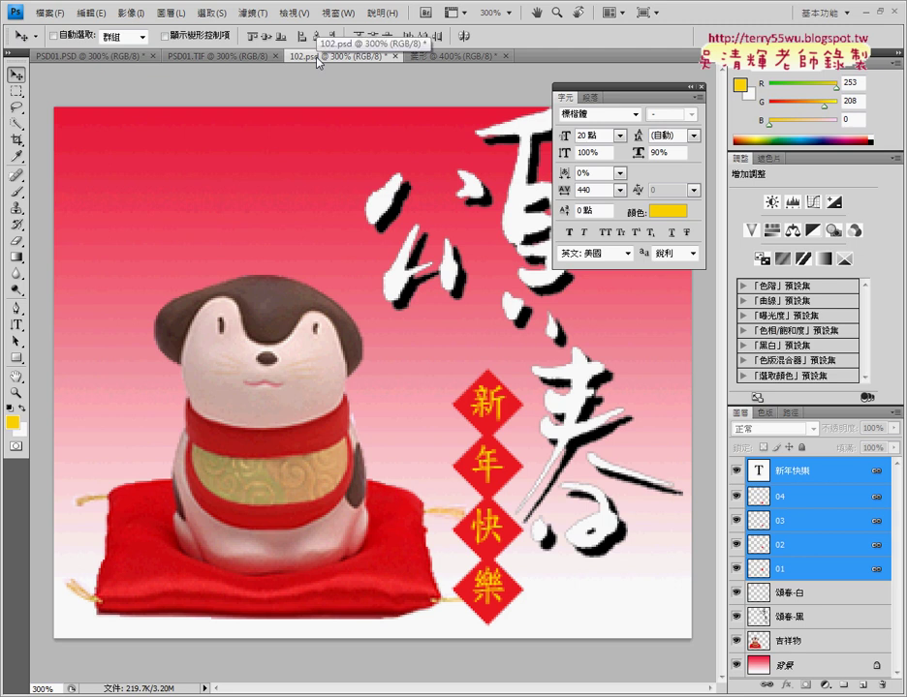